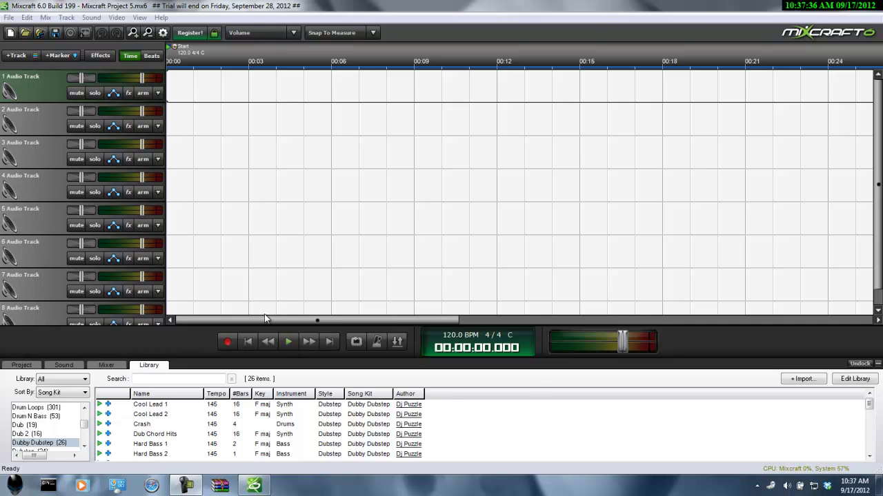
{"action": "left_click_drag", "start_coordinate": [879, 185], "coordinate": [876, 218]}
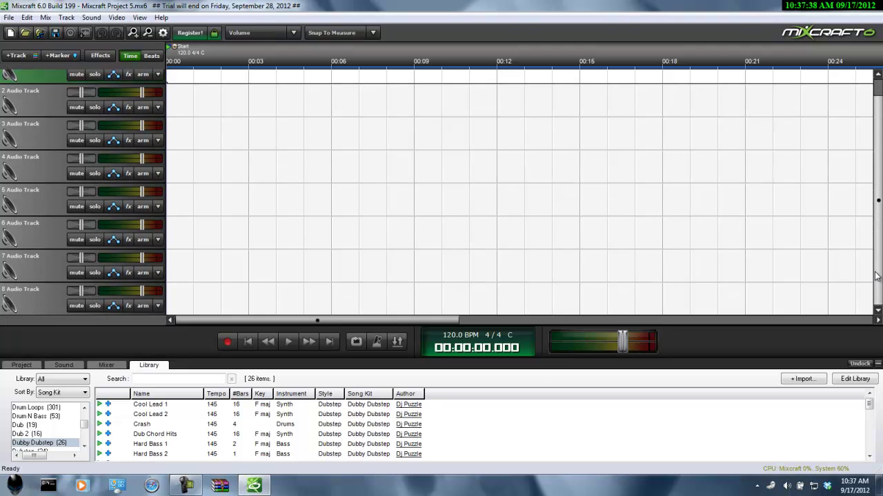
{"action": "left_click_drag", "start_coordinate": [875, 272], "coordinate": [856, 138]}
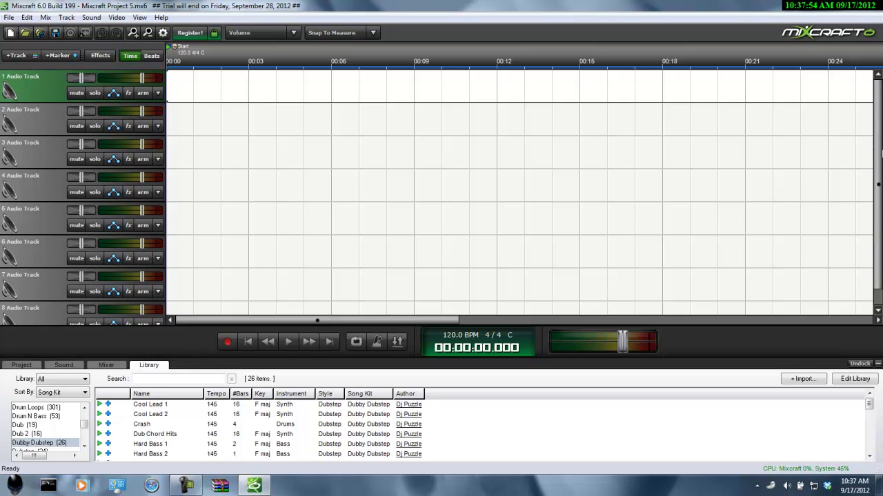
{"action": "scroll", "coordinate": [275, 281], "scroll_direction": "down", "scroll_amount": 1}
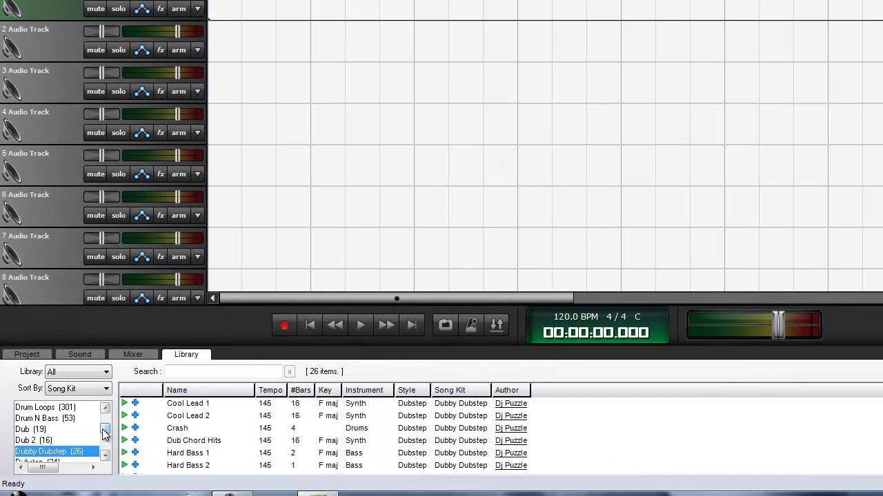
Browse the Dub, Dubstep and Dark Dubstep song kits in the library, ending on the Dubby Dubstep kit.
{"action": "left_click_drag", "start_coordinate": [83, 423], "coordinate": [83, 427]}
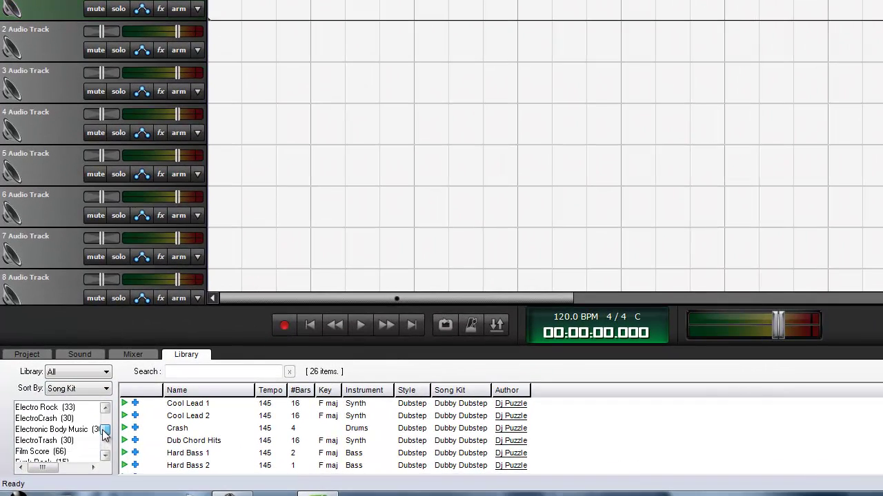
{"action": "scroll", "coordinate": [104, 431], "scroll_direction": "up", "scroll_amount": 2}
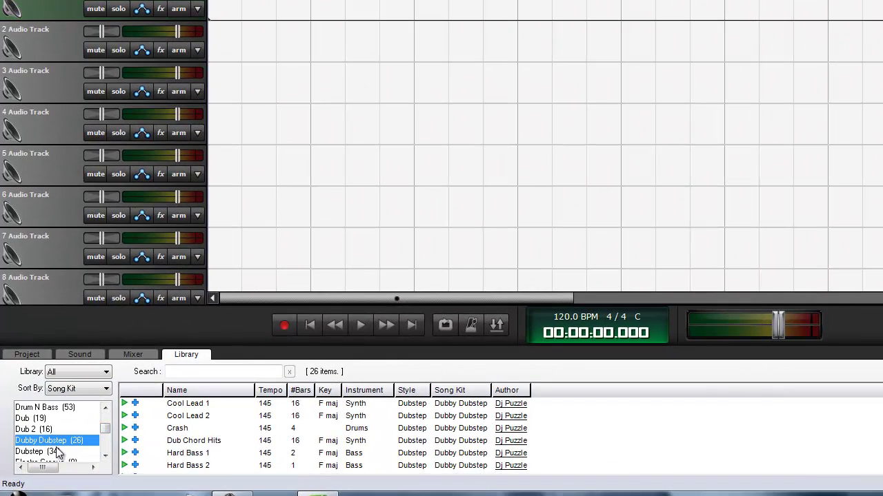
{"action": "left_click", "coordinate": [70, 428]}
{"action": "left_click", "coordinate": [69, 421]}
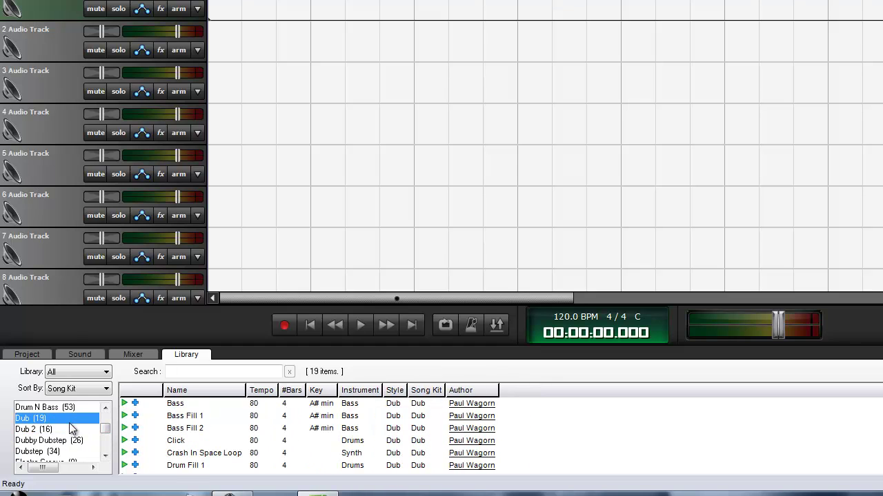
{"action": "left_click", "coordinate": [53, 453]}
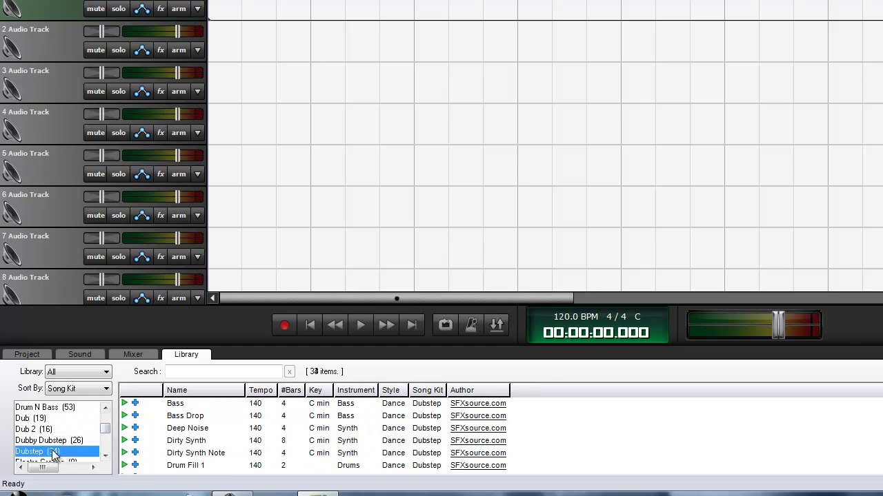
{"action": "left_click_drag", "start_coordinate": [103, 426], "coordinate": [107, 437]}
{"action": "left_click", "coordinate": [95, 429]}
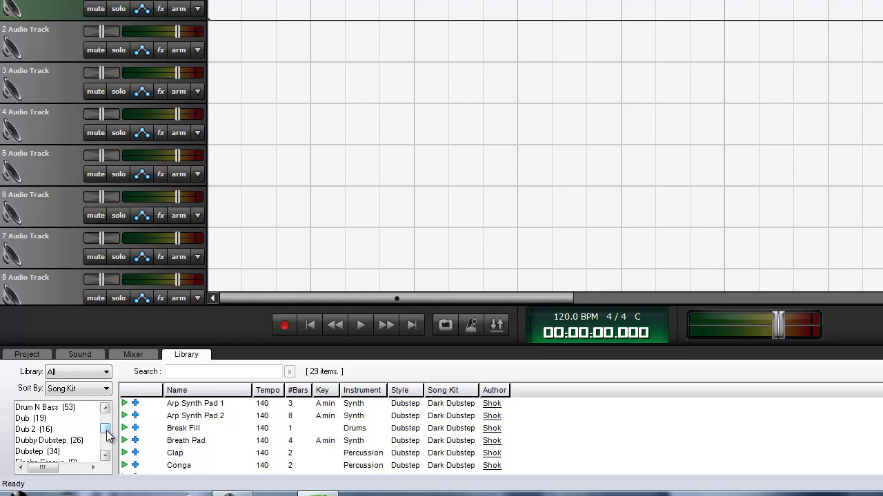
{"action": "left_click", "coordinate": [83, 442]}
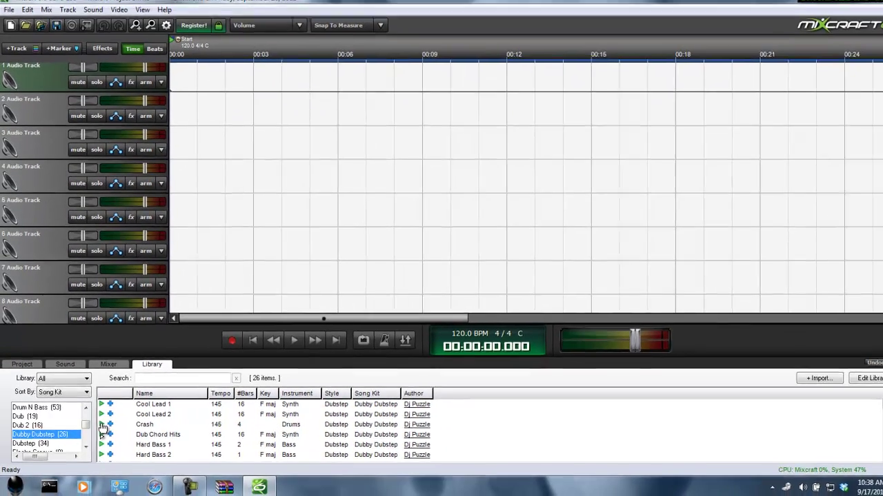
Preview the Crash, Cool Lead 2, Mixed Dubstep Glitches, Mixed Beat and Kick Roll loops of the Dubby Dubstep kit.
{"action": "left_click", "coordinate": [125, 429]}
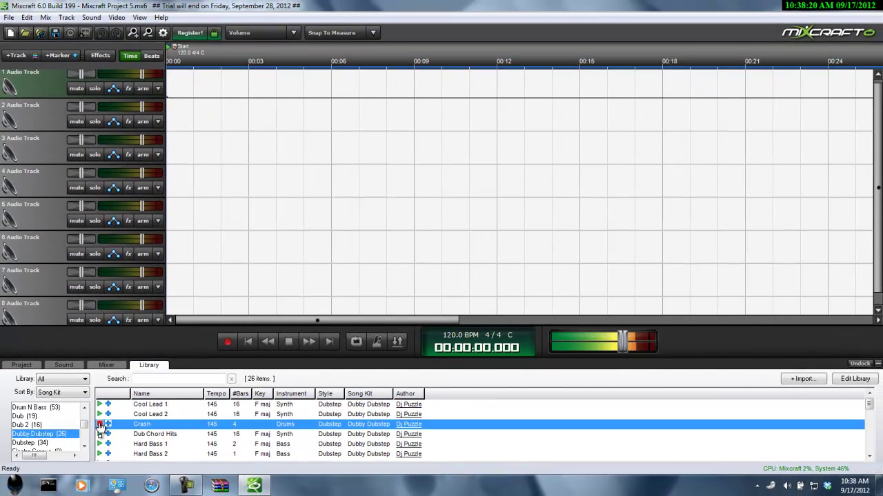
{"action": "left_click", "coordinate": [100, 414]}
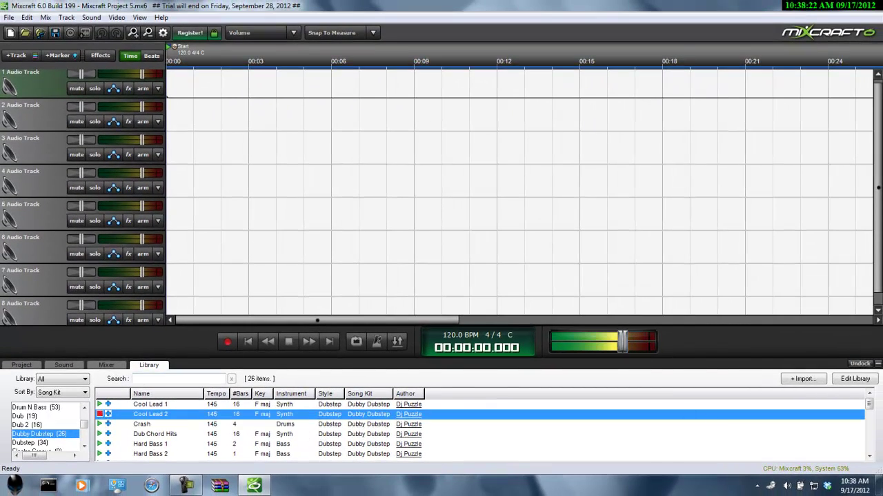
{"action": "left_click_drag", "start_coordinate": [870, 409], "coordinate": [870, 428]}
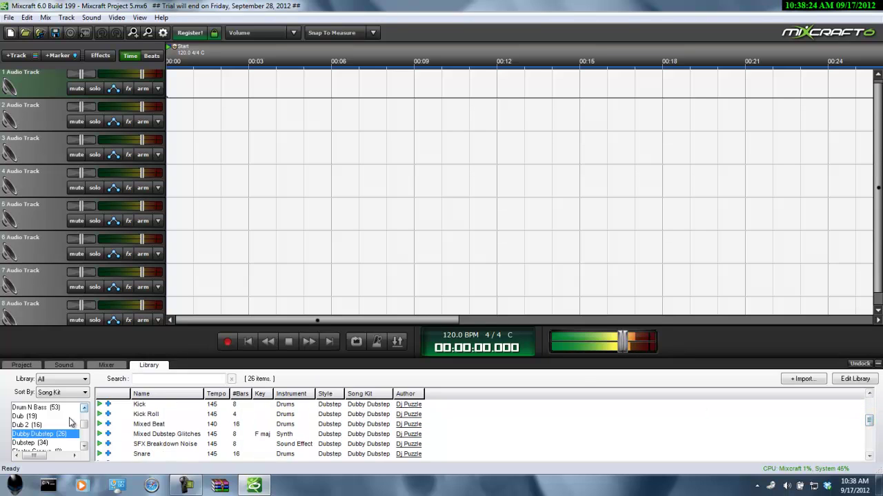
{"action": "left_click", "coordinate": [104, 435]}
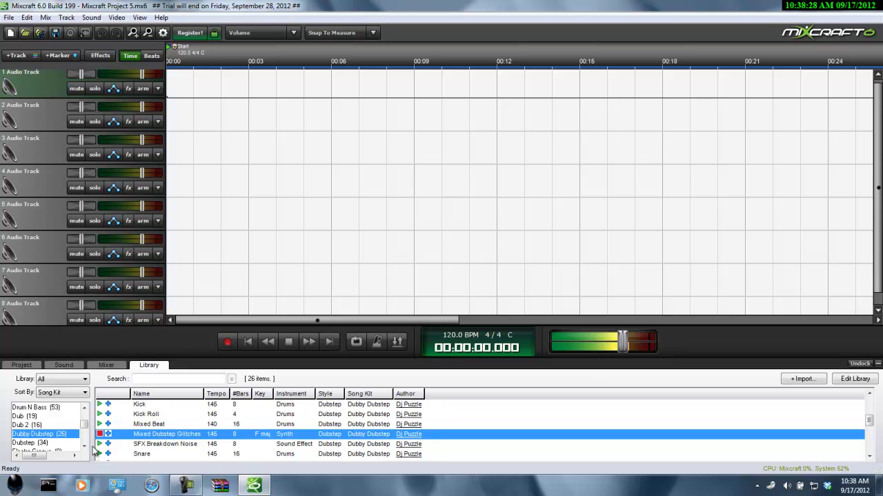
{"action": "left_click", "coordinate": [100, 425]}
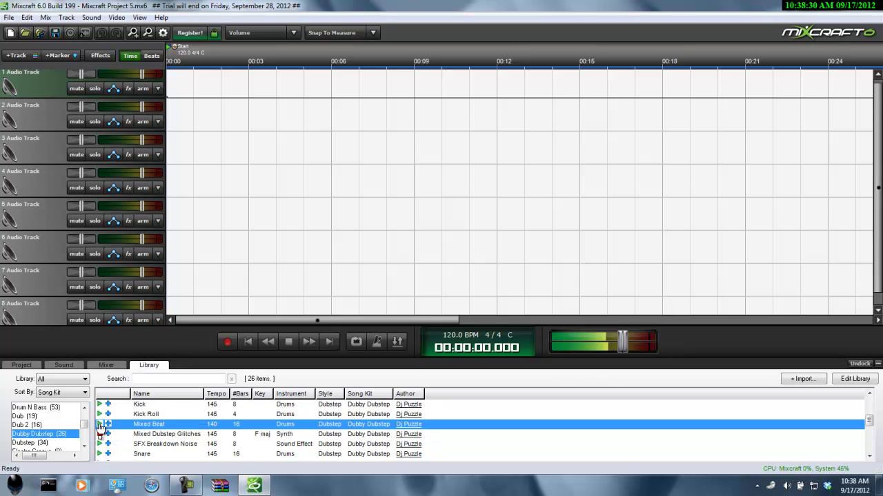
{"action": "left_click", "coordinate": [100, 425]}
{"action": "left_click", "coordinate": [100, 415]}
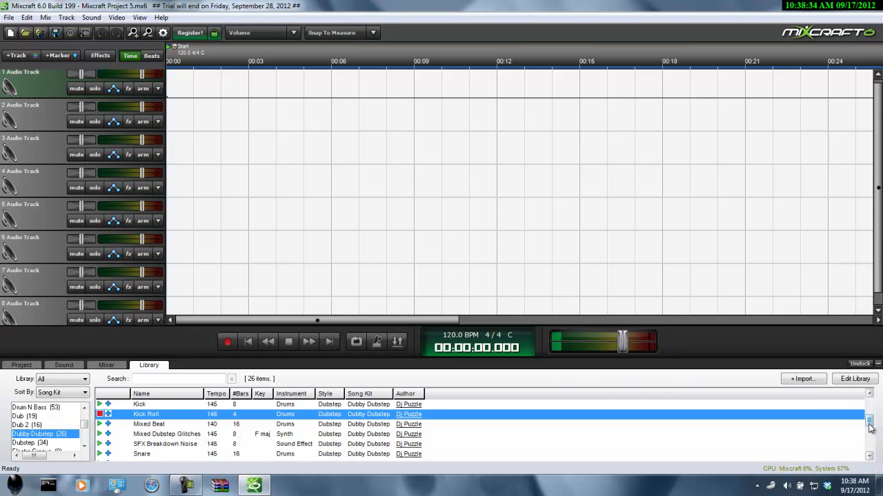
Preview Sub Bass 3, Wobble Bass and the kit's last sound-effect loop, and stop the playback.
{"action": "left_click_drag", "start_coordinate": [867, 418], "coordinate": [867, 448]}
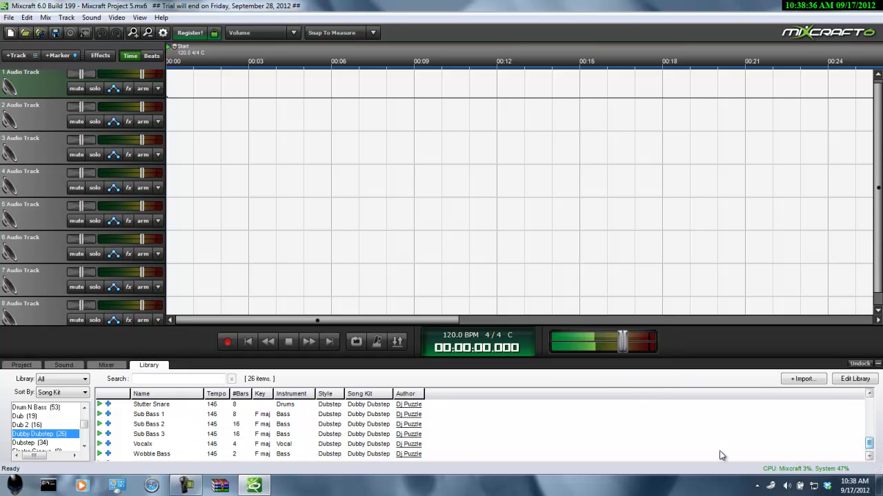
{"action": "left_click", "coordinate": [110, 445]}
{"action": "left_click", "coordinate": [141, 434]}
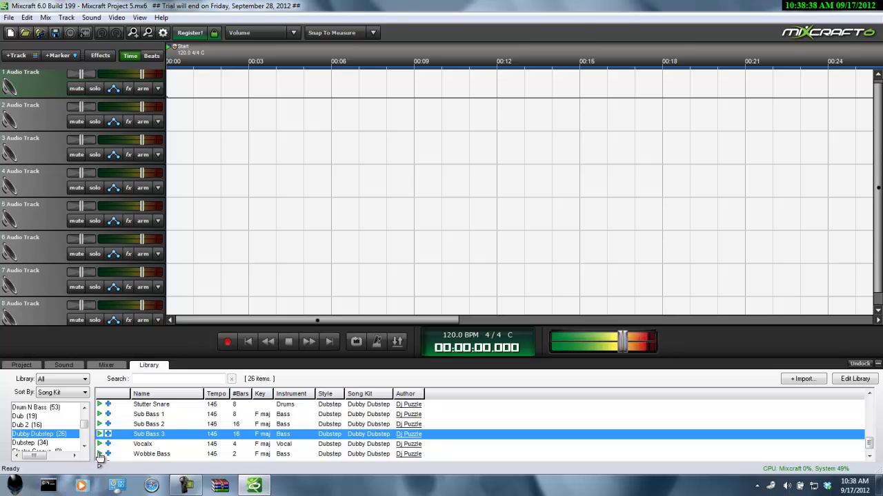
{"action": "left_click", "coordinate": [99, 454]}
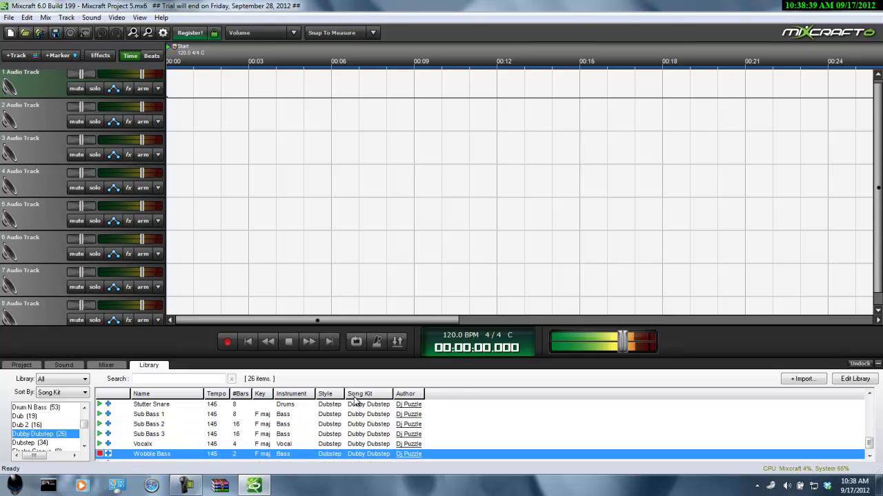
{"action": "left_click", "coordinate": [869, 456]}
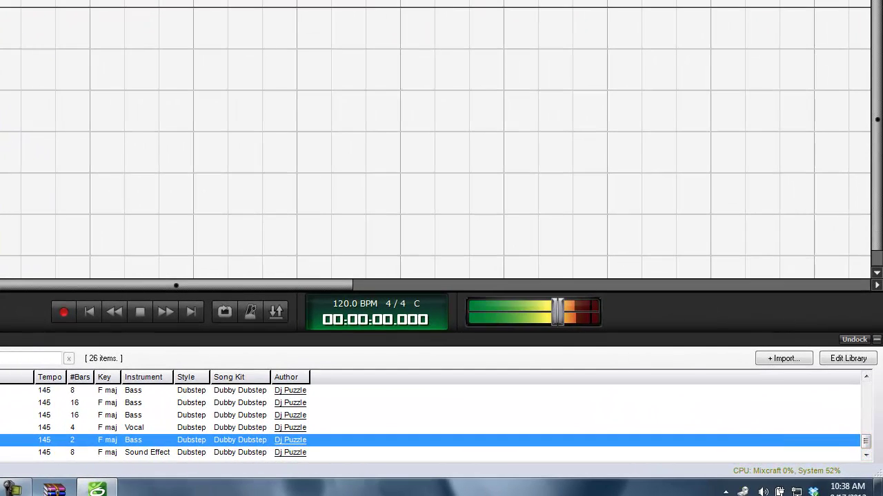
{"action": "left_click", "coordinate": [16, 452]}
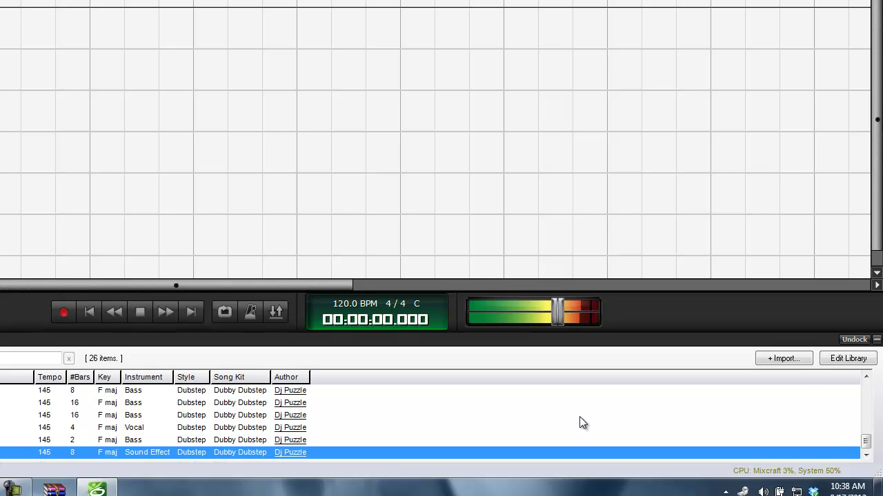
{"action": "scroll", "coordinate": [871, 438], "scroll_direction": "up", "scroll_amount": 5}
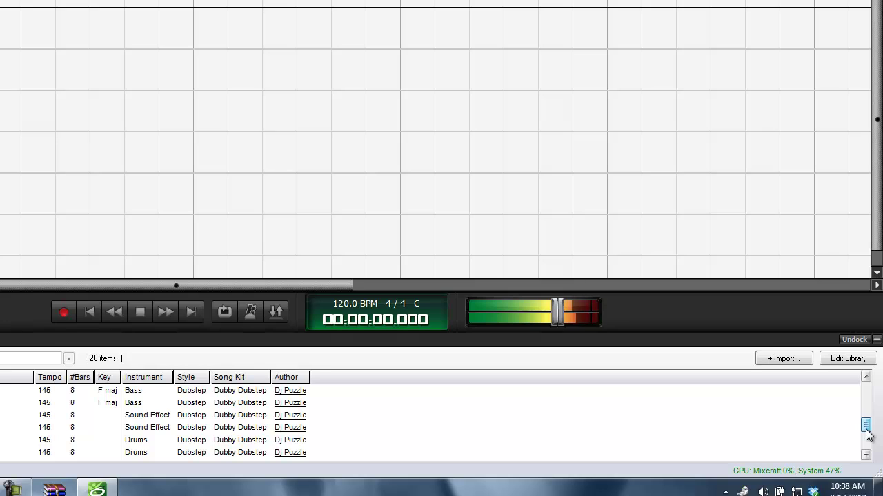
{"action": "key", "text": "space"}
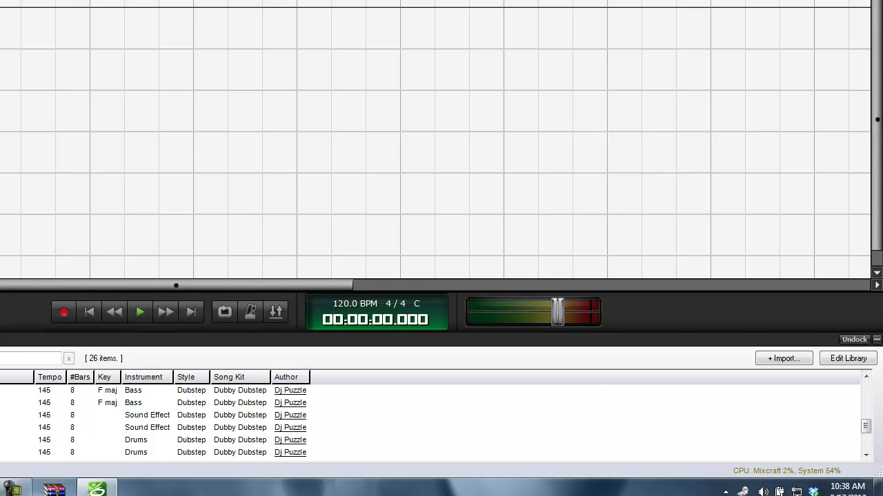
Add Mixed Dubstep Glitches to track 1, accepting the suggested 144 bpm, key of F and 4/4 time, and shorten the clip to about 6.5 seconds.
{"action": "scroll", "coordinate": [867, 424], "scroll_direction": "up", "scroll_amount": 5}
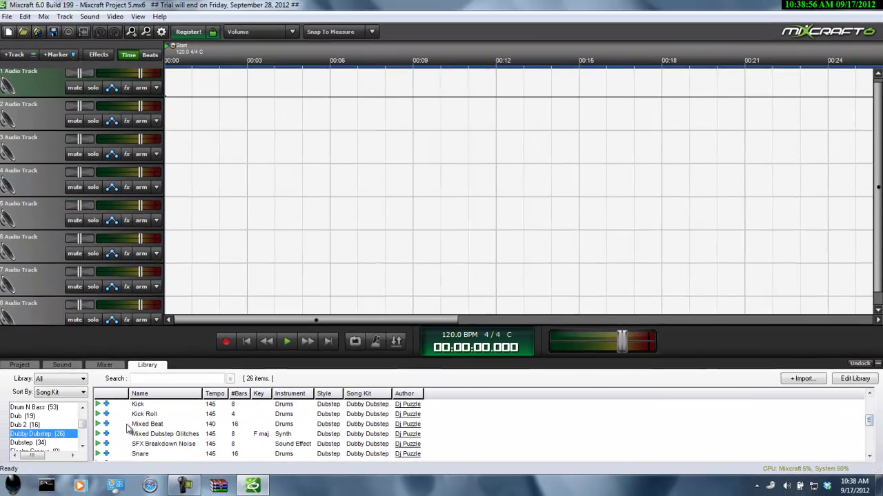
{"action": "left_click", "coordinate": [107, 434]}
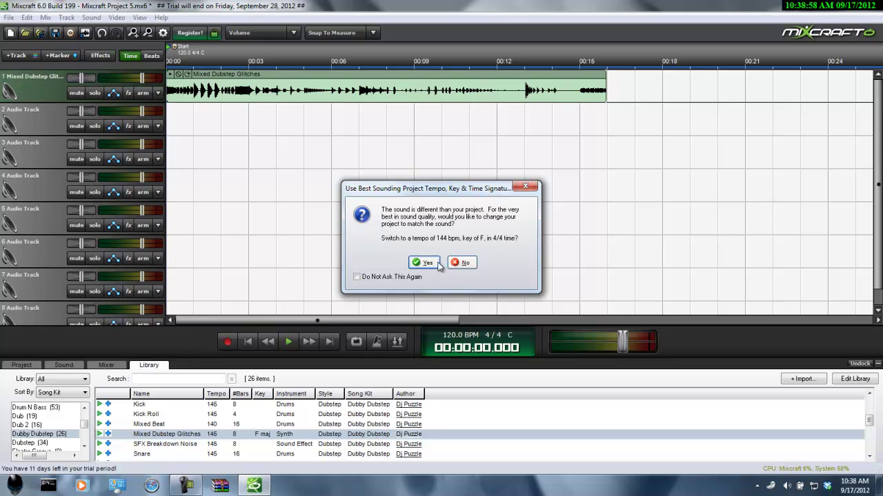
{"action": "left_click", "coordinate": [438, 266]}
{"action": "left_click_drag", "start_coordinate": [490, 91], "coordinate": [346, 93]}
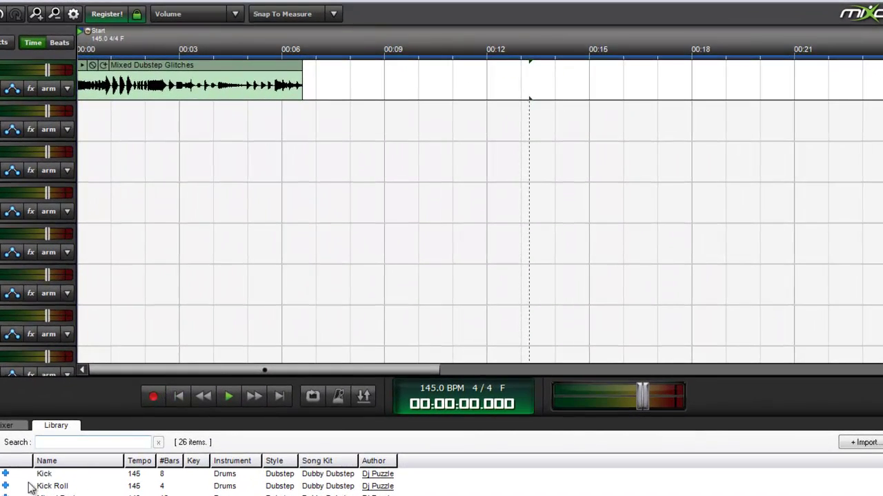
Add the Kick Roll loop and place it on track 2, starting at about 5 seconds.
{"action": "left_click", "coordinate": [5, 487]}
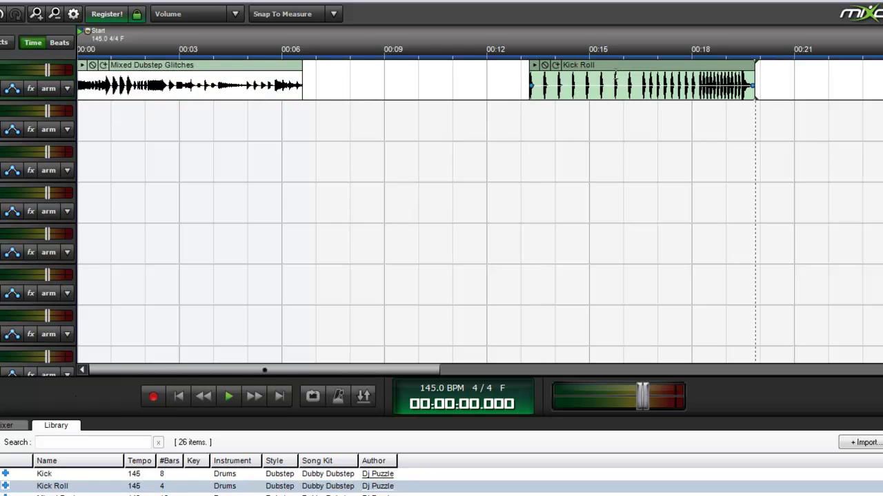
{"action": "left_click_drag", "start_coordinate": [617, 76], "coordinate": [334, 116]}
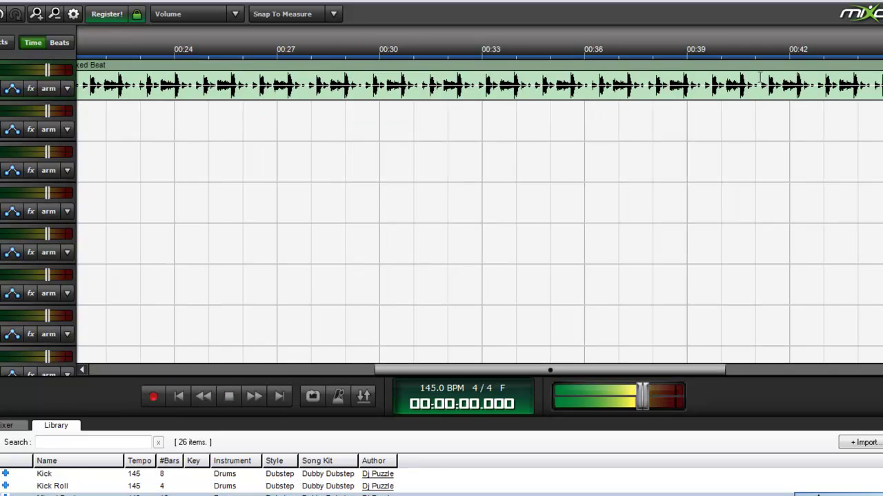
Split the Mixed Beat clip at about 28 seconds and delete the part after the split.
{"action": "left_click", "coordinate": [375, 44]}
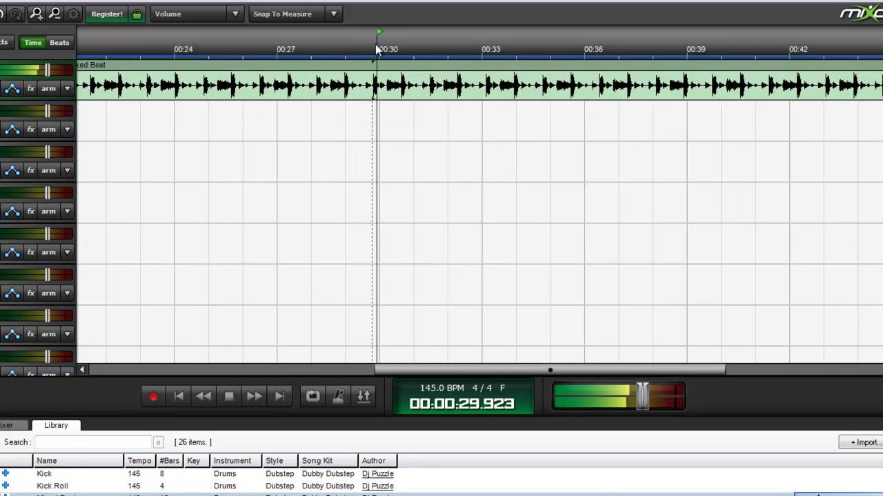
{"action": "right_click", "coordinate": [375, 44]}
{"action": "left_click", "coordinate": [338, 66]}
{"action": "right_click", "coordinate": [338, 66]}
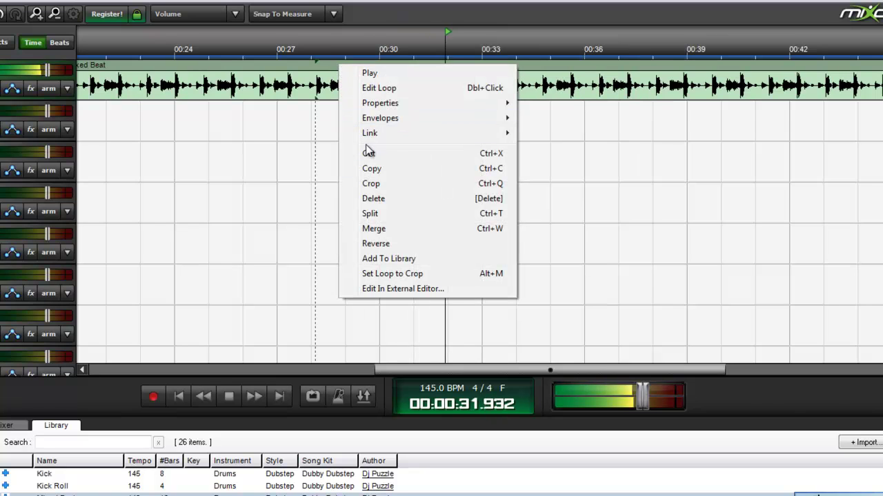
{"action": "left_click", "coordinate": [378, 216]}
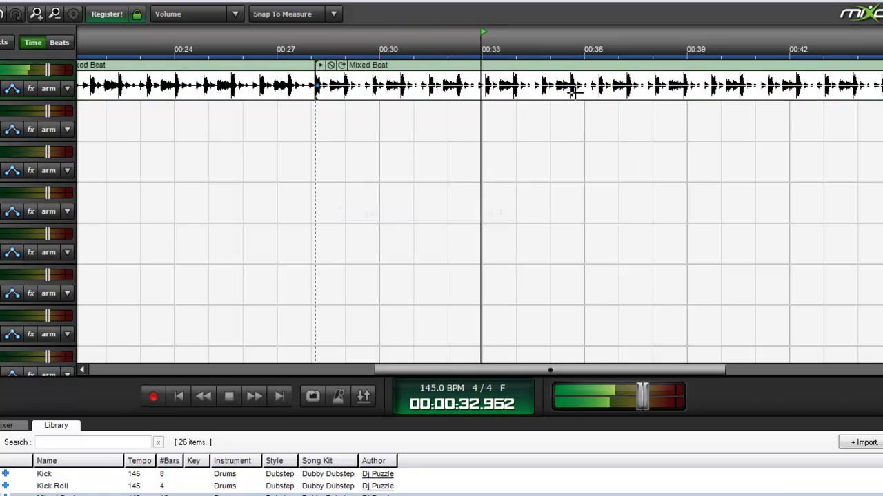
{"action": "right_click", "coordinate": [513, 67]}
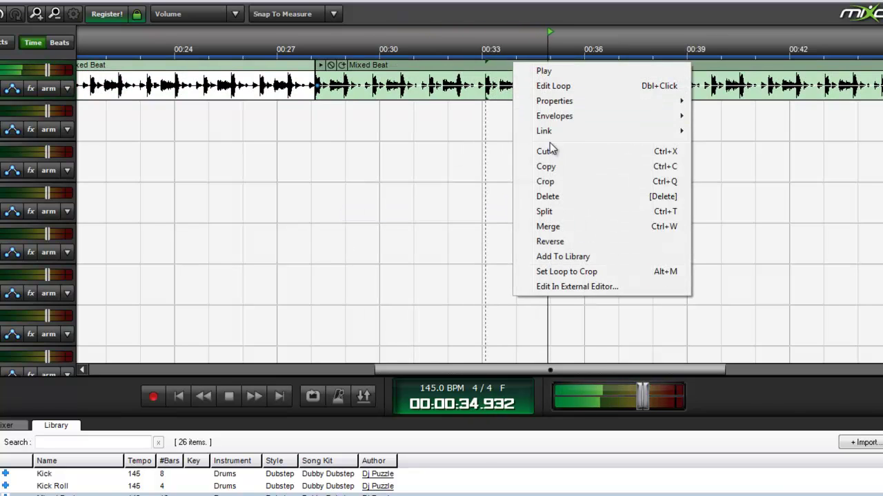
{"action": "left_click", "coordinate": [560, 199]}
Move the shortened Mixed Beat clip onto track 3, starting at about 10 seconds.
{"action": "left_click_drag", "start_coordinate": [468, 371], "coordinate": [368, 371]}
{"action": "left_click_drag", "start_coordinate": [359, 59], "coordinate": [370, 172]}
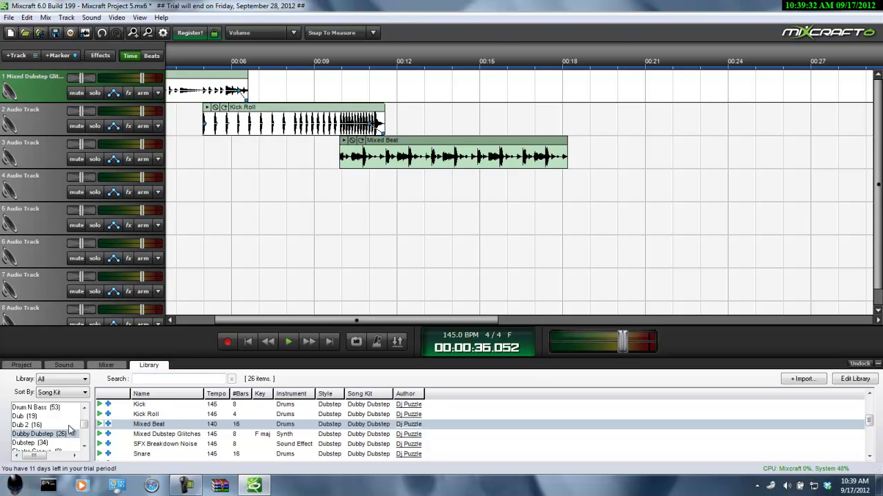
Switch the library to the imported sounds and add "13-Skrillex & Ellie Goulding - Summit" to track 1.
{"action": "left_click", "coordinate": [66, 380]}
{"action": "left_click", "coordinate": [49, 411]}
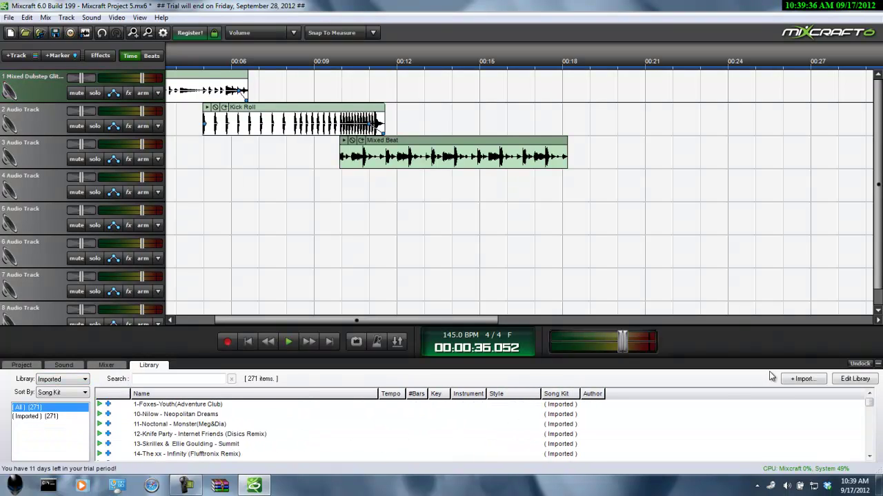
{"action": "left_click", "coordinate": [108, 445]}
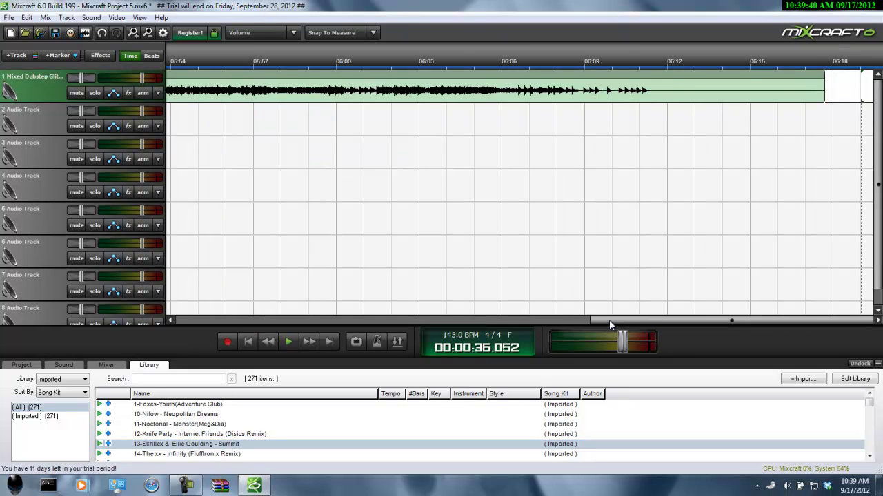
{"action": "left_click_drag", "start_coordinate": [609, 320], "coordinate": [518, 296]}
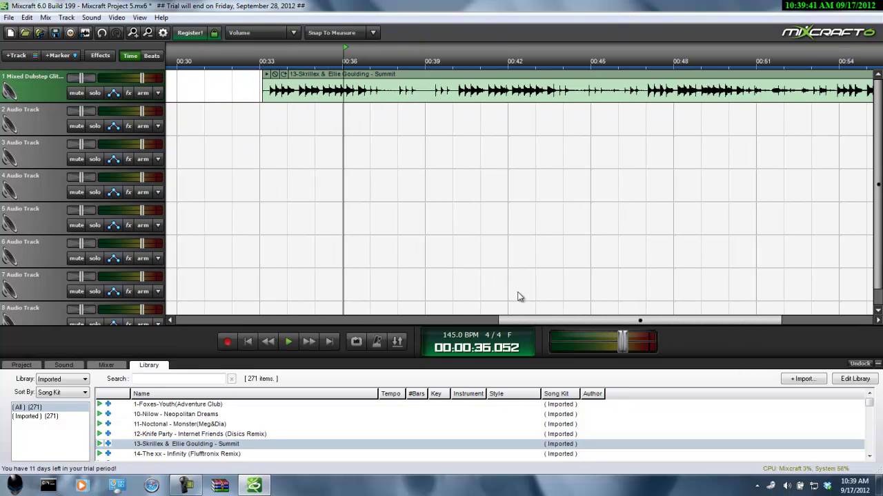
Split the Summit clip at about 41 seconds, delete the part after it, and move the rest onto track 4 at about 13 seconds.
{"action": "right_click", "coordinate": [504, 78]}
{"action": "left_click", "coordinate": [549, 196]}
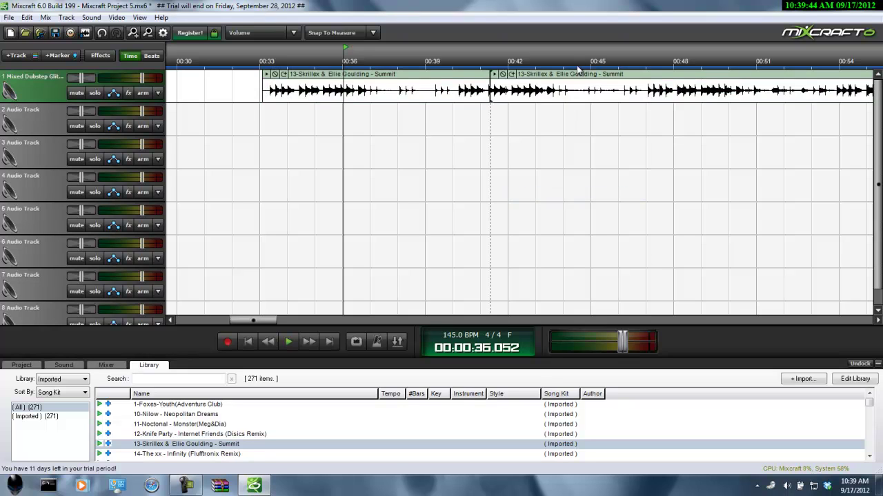
{"action": "right_click", "coordinate": [576, 75]}
{"action": "left_click", "coordinate": [606, 182]}
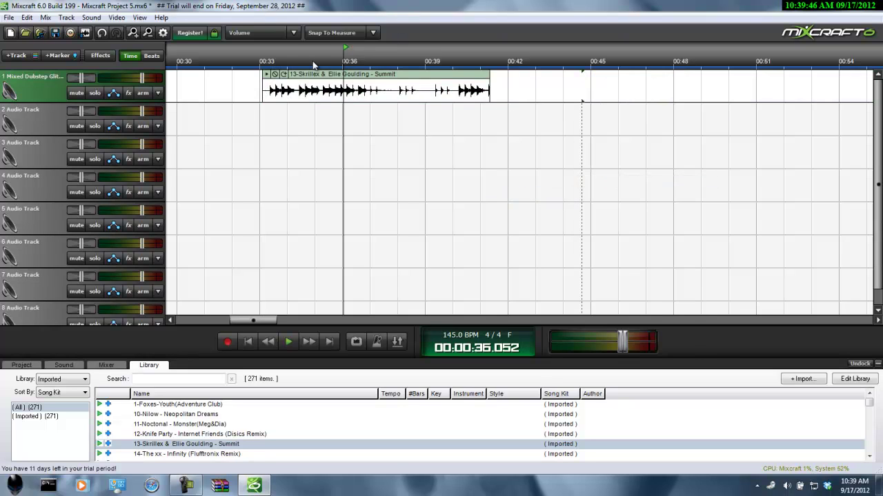
{"action": "key", "text": "space"}
{"action": "left_click_drag", "start_coordinate": [379, 76], "coordinate": [487, 174]}
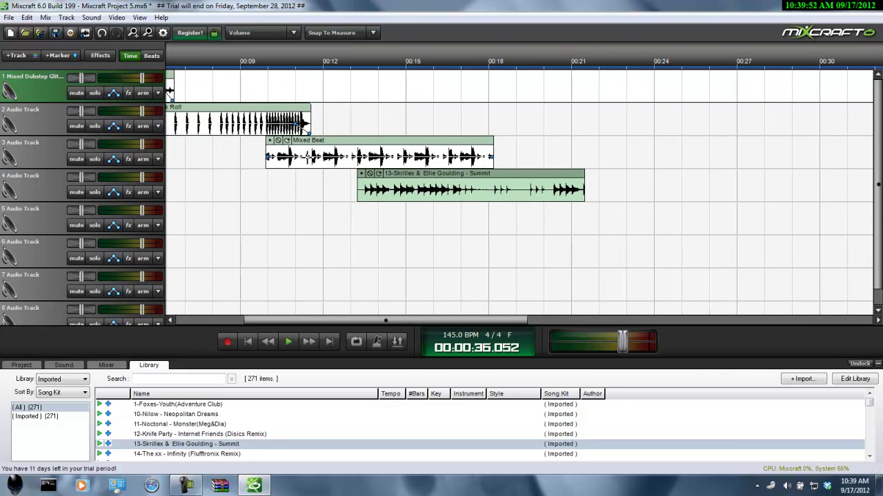
Lower the Mixed Beat clip's volume envelope from about 12 seconds until just before its end.
{"action": "left_click", "coordinate": [308, 157]}
{"action": "left_click_drag", "start_coordinate": [317, 157], "coordinate": [317, 163]}
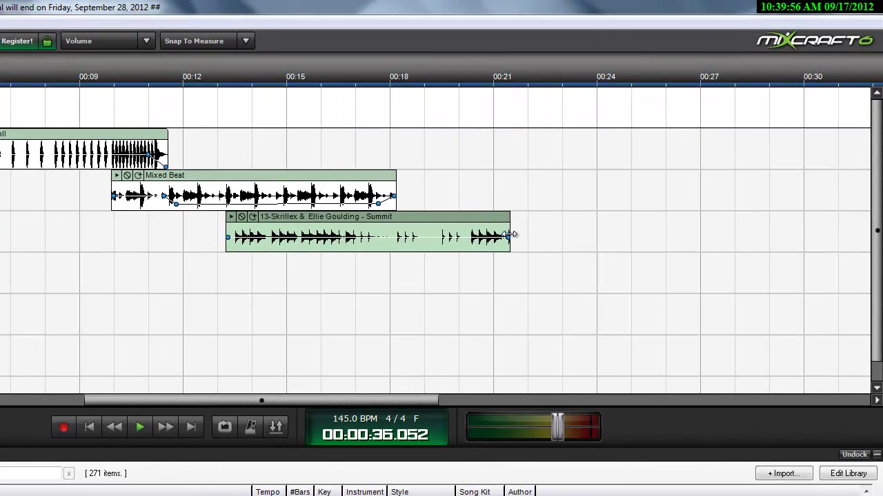
Trim the Summit clip to span about 20 to 28 seconds on track 4 and preview it.
{"action": "left_click_drag", "start_coordinate": [510, 235], "coordinate": [739, 237]}
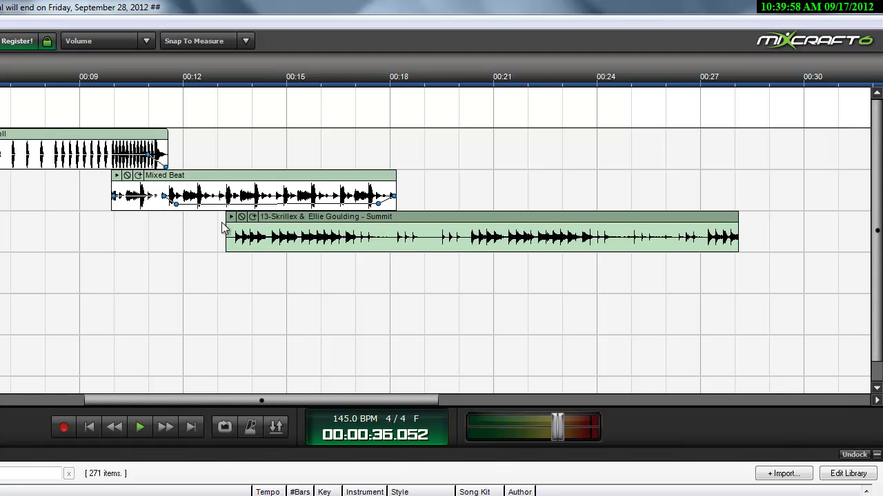
{"action": "left_click_drag", "start_coordinate": [224, 231], "coordinate": [426, 250]}
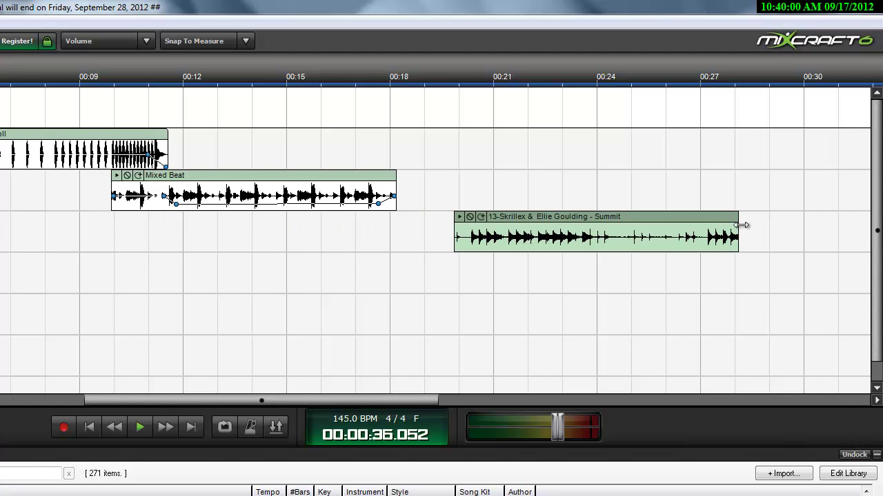
{"action": "left_click", "coordinate": [459, 217]}
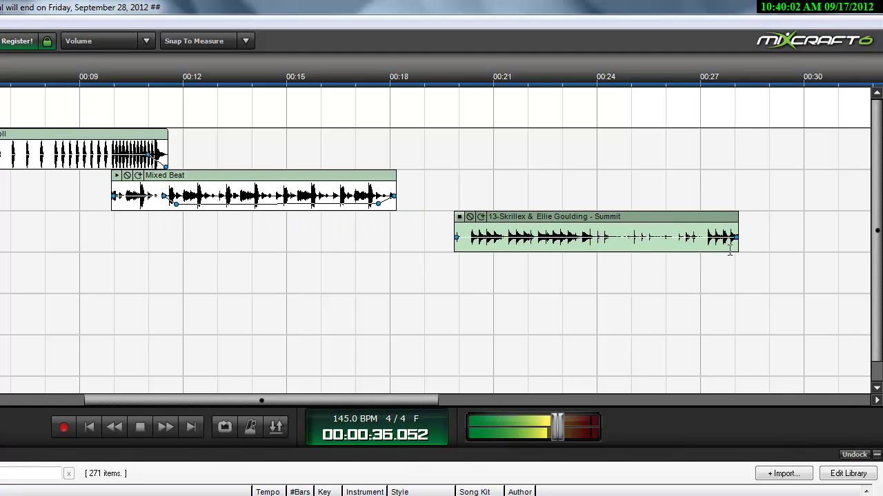
Extend the end of the Summit clip past 36 seconds and trim its start to about 30 seconds.
{"action": "left_click_drag", "start_coordinate": [739, 245], "coordinate": [874, 243]}
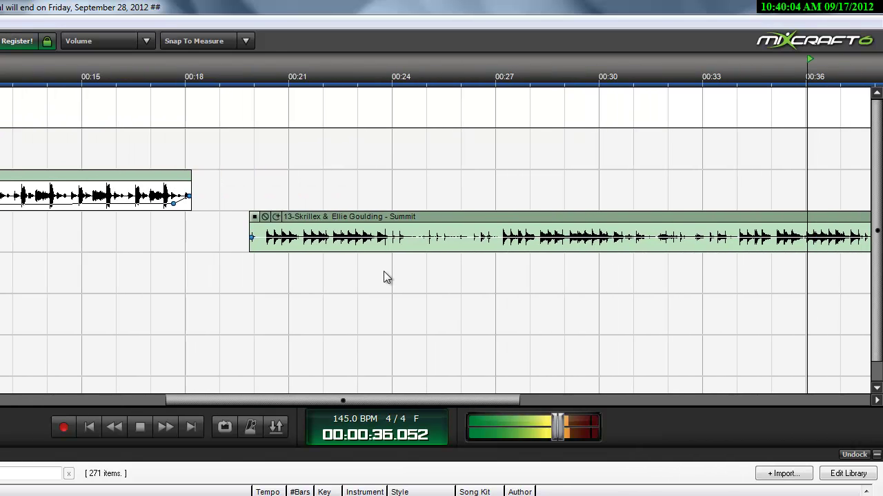
{"action": "left_click", "coordinate": [250, 249]}
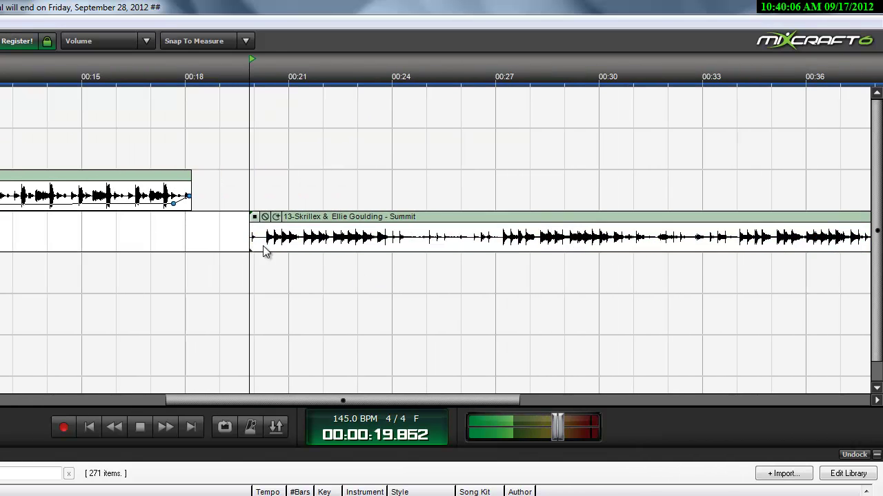
{"action": "left_click_drag", "start_coordinate": [251, 250], "coordinate": [596, 275]}
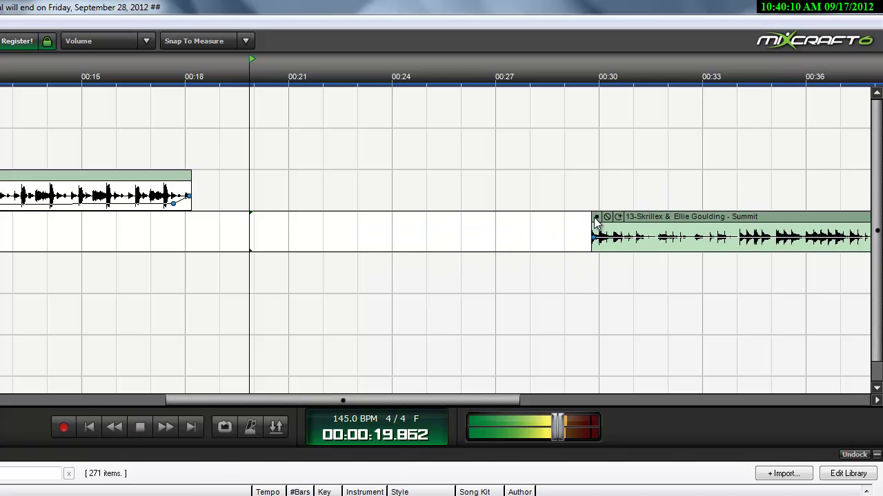
Move the Summit clip to start at about 16.5 seconds and trim it to the section around its loud drop, placed on track 4.
{"action": "left_click_drag", "start_coordinate": [664, 218], "coordinate": [264, 256]}
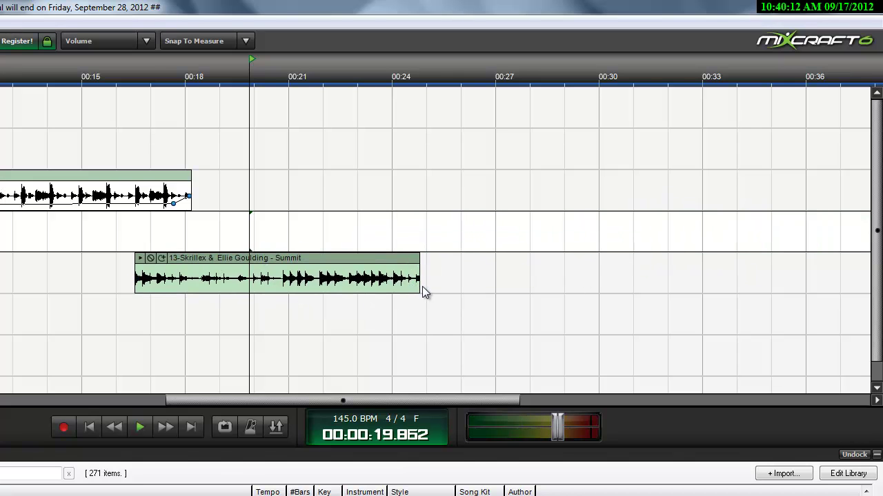
{"action": "left_click_drag", "start_coordinate": [421, 290], "coordinate": [819, 276]}
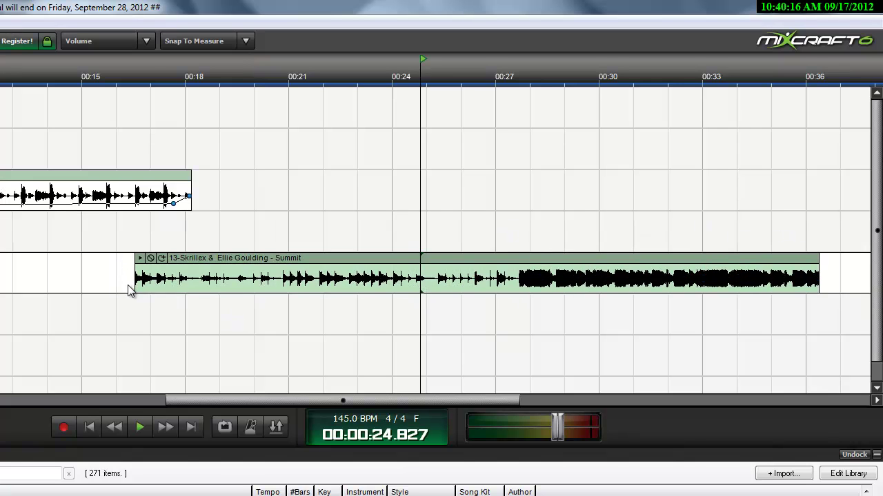
{"action": "left_click_drag", "start_coordinate": [134, 281], "coordinate": [142, 222]}
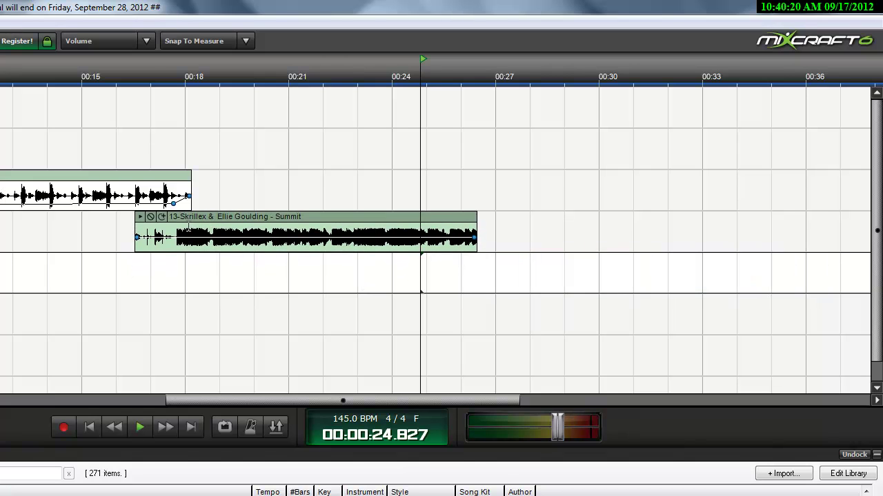
Play the Summit clip, trim it to span about 21.5 to 35 seconds, and move it to start at about 13 seconds.
{"action": "left_click", "coordinate": [135, 223]}
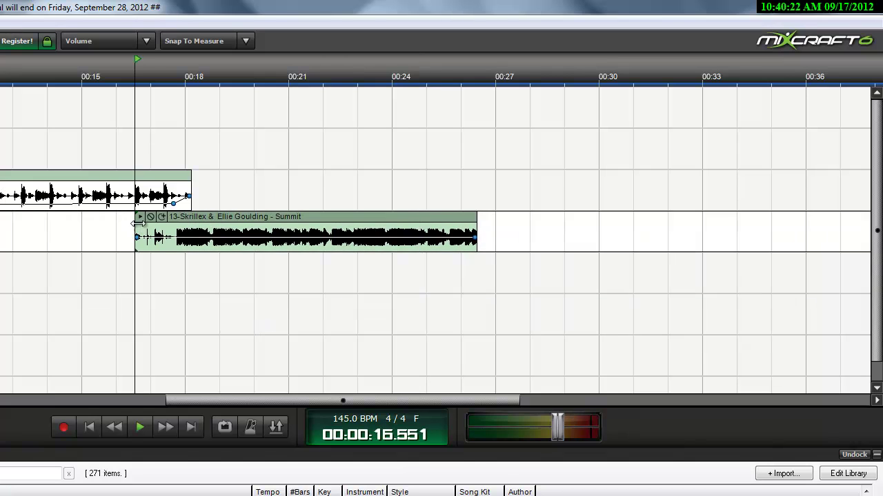
{"action": "left_click", "coordinate": [228, 64]}
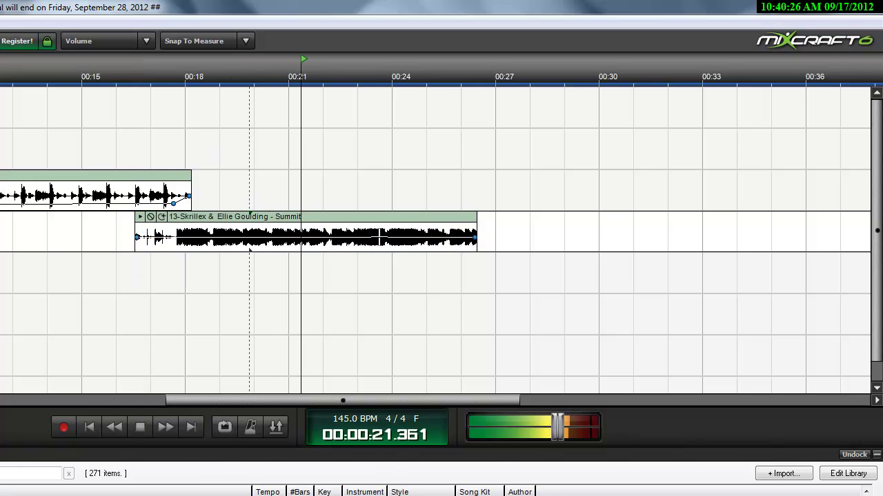
{"action": "left_click_drag", "start_coordinate": [477, 246], "coordinate": [786, 256]}
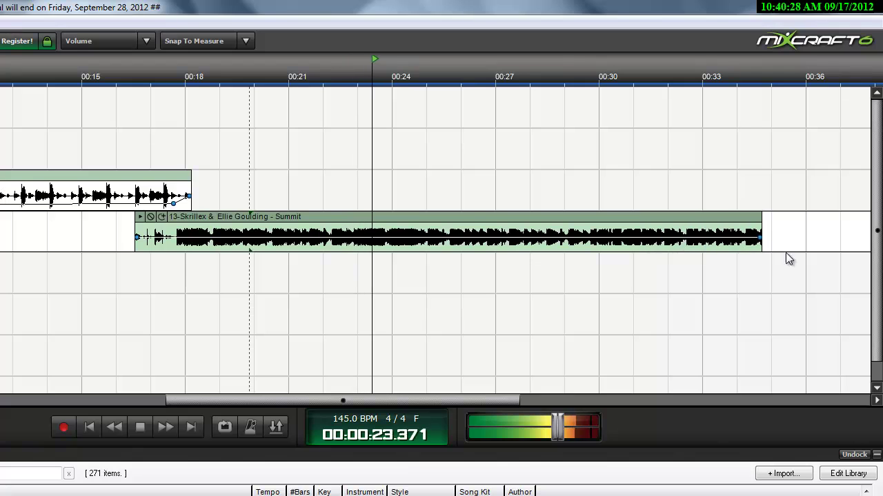
{"action": "left_click_drag", "start_coordinate": [135, 246], "coordinate": [305, 247]}
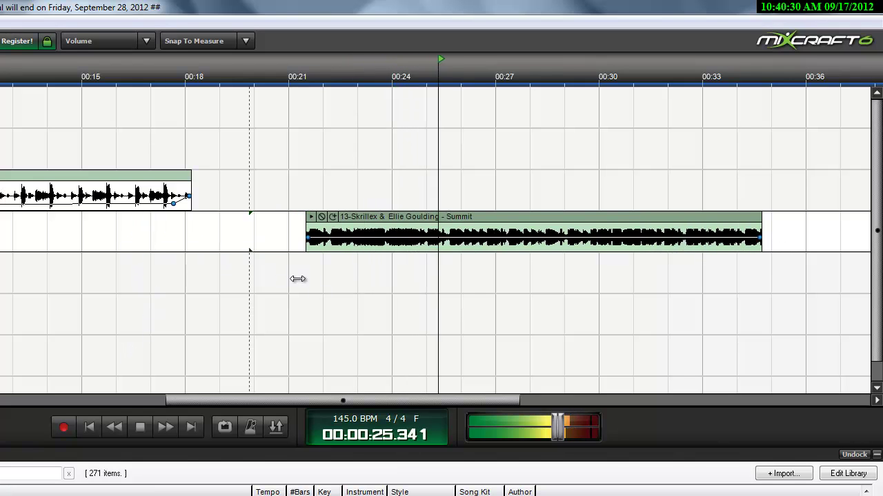
{"action": "left_click_drag", "start_coordinate": [406, 219], "coordinate": [107, 219]}
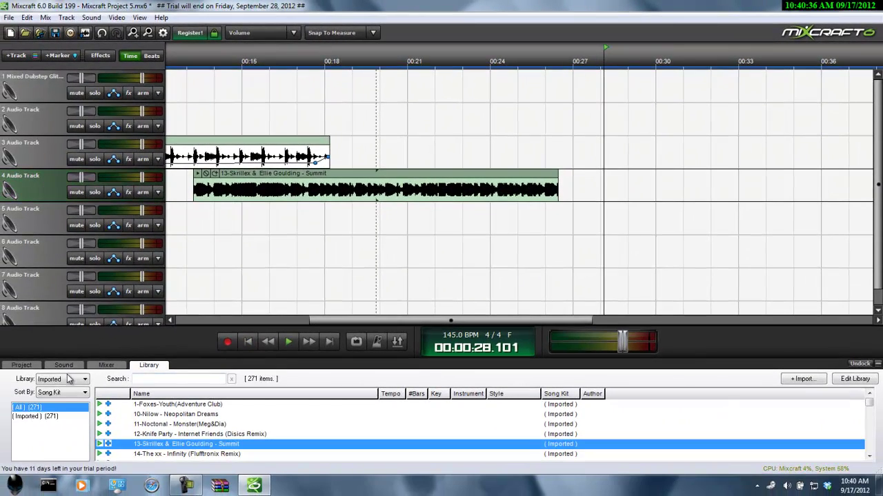
Set the library to All sounds and enlarge the library area.
{"action": "left_click", "coordinate": [65, 378]}
{"action": "left_click", "coordinate": [51, 391]}
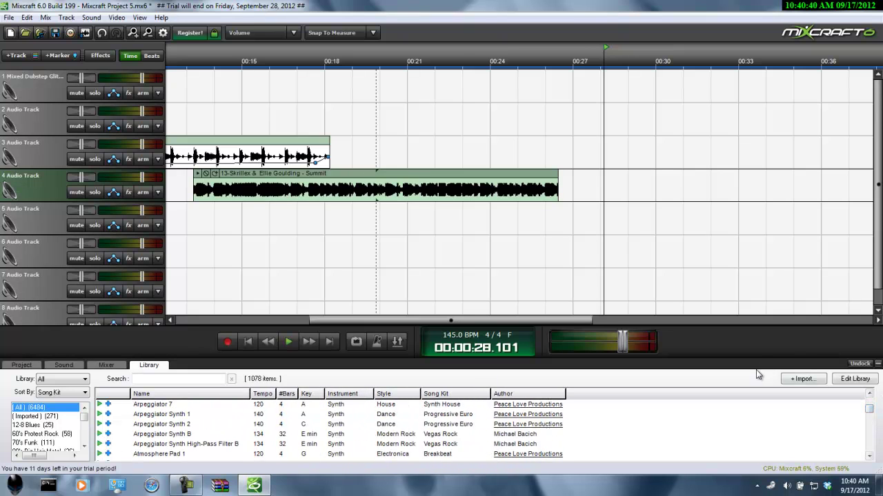
{"action": "left_click_drag", "start_coordinate": [745, 356], "coordinate": [745, 263]}
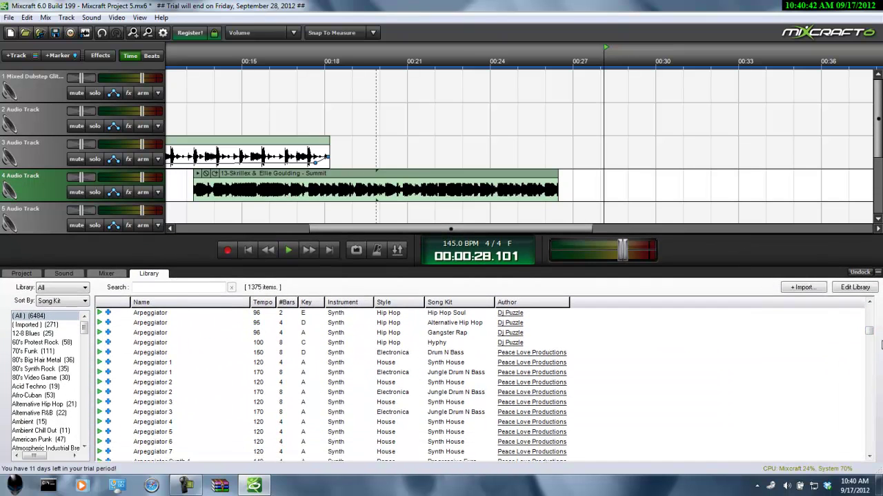
{"action": "left_click_drag", "start_coordinate": [871, 333], "coordinate": [871, 372]}
{"action": "left_click", "coordinate": [45, 287]}
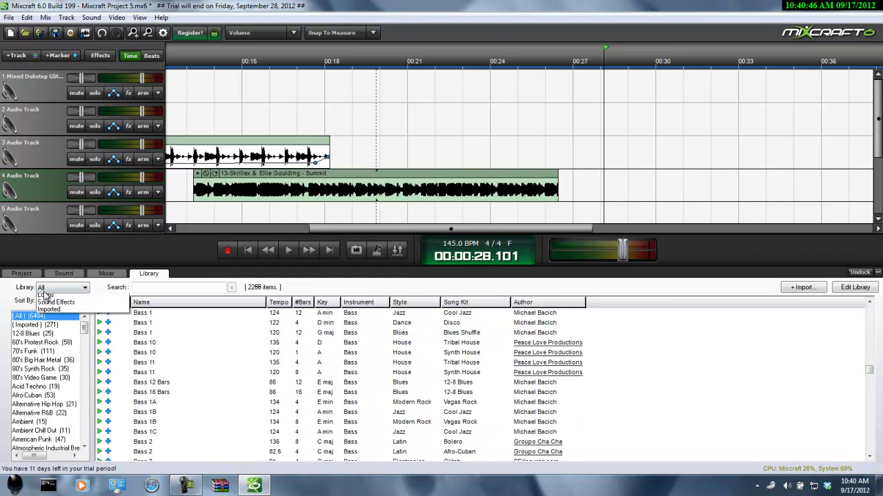
{"action": "left_click", "coordinate": [47, 298]}
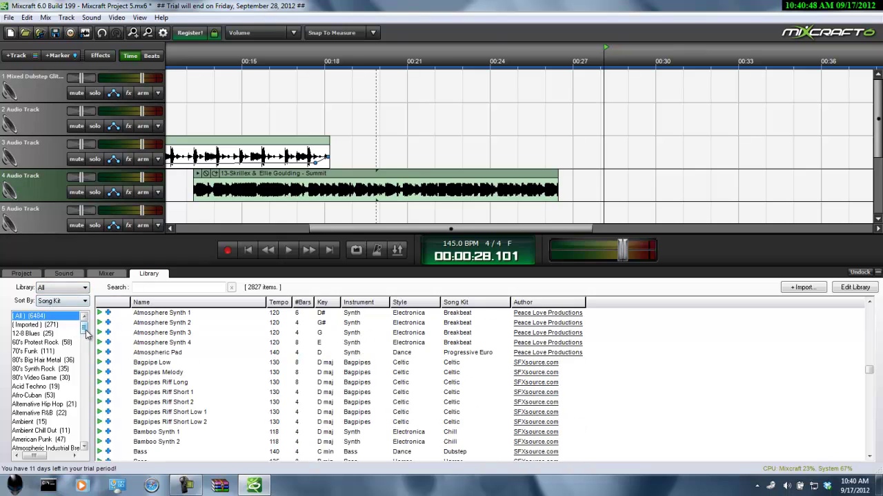
Find the Dubby Dubstep song kit in the library and list its loops.
{"action": "left_click_drag", "start_coordinate": [85, 329], "coordinate": [90, 346]}
{"action": "scroll", "coordinate": [90, 350], "scroll_direction": "down", "scroll_amount": 7}
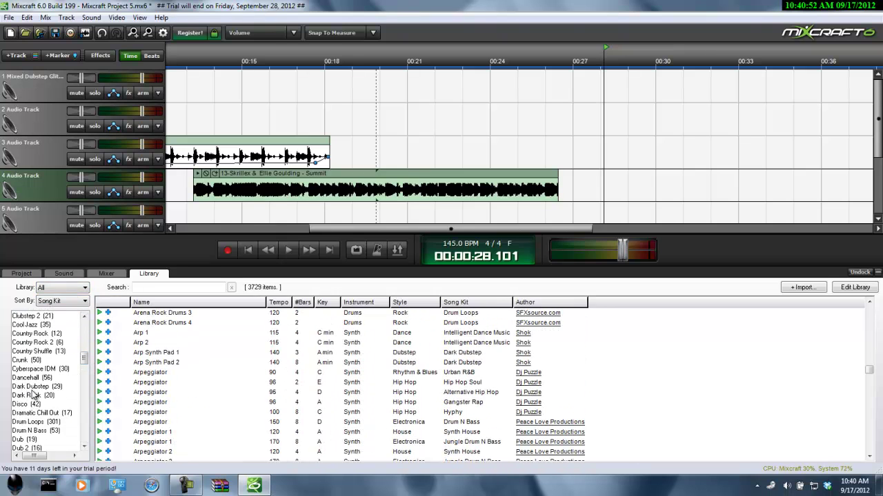
{"action": "left_click", "coordinate": [82, 351]}
{"action": "left_click", "coordinate": [84, 361]}
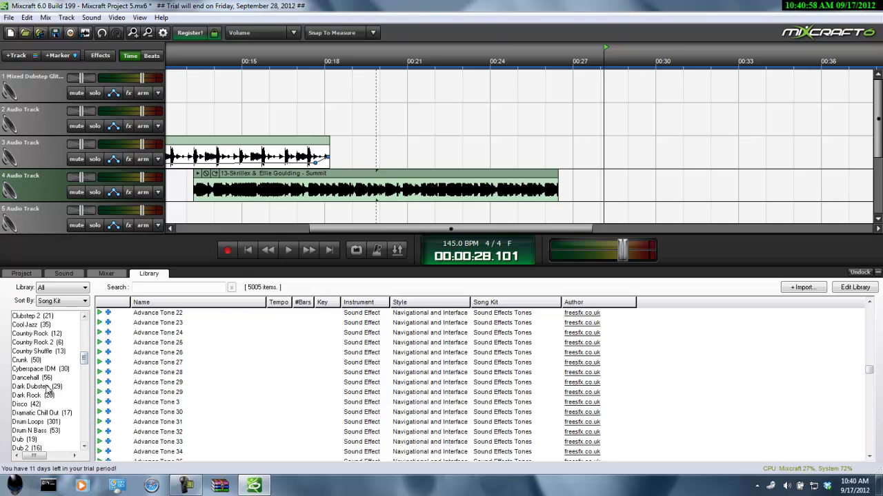
{"action": "scroll", "coordinate": [64, 405], "scroll_direction": "down", "scroll_amount": 2}
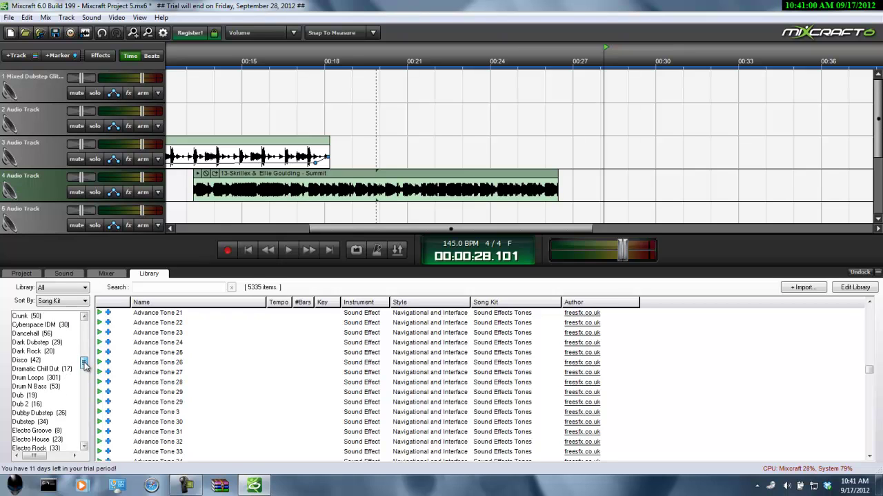
{"action": "left_click", "coordinate": [49, 414]}
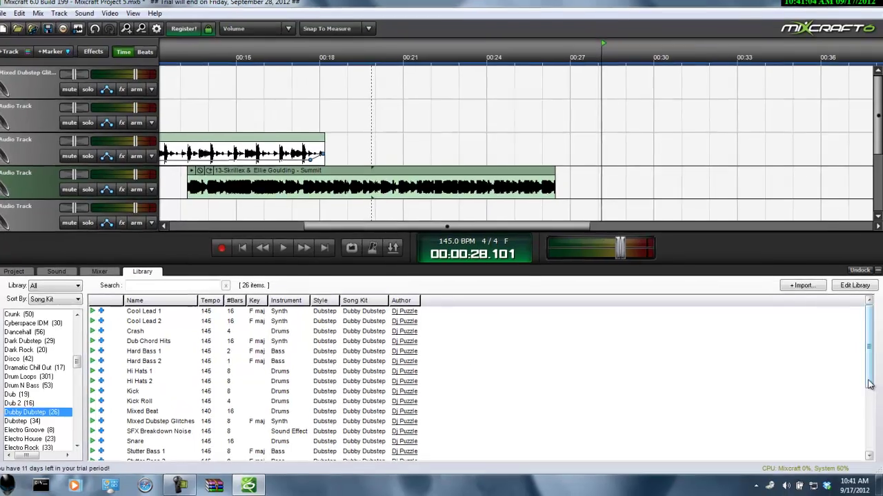
Add the Vocalx loop and place it on track 5, starting at about 21.5 seconds.
{"action": "left_click_drag", "start_coordinate": [868, 387], "coordinate": [868, 449]}
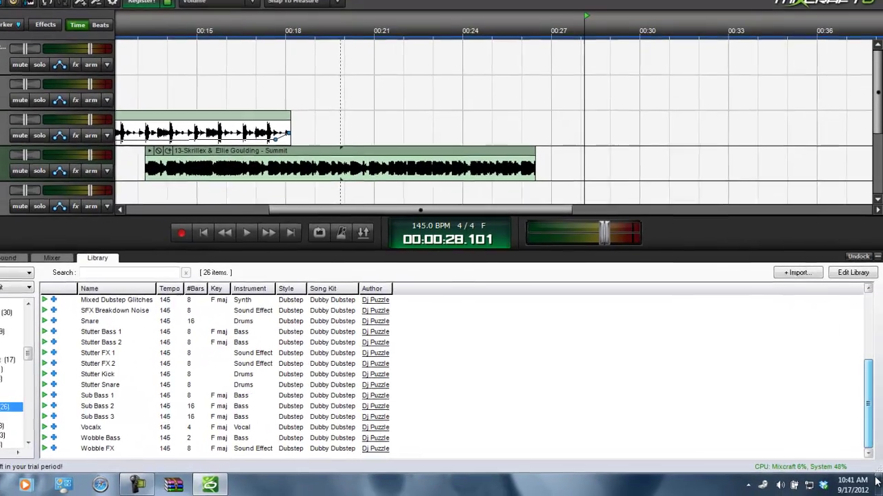
{"action": "left_click_drag", "start_coordinate": [50, 426], "coordinate": [372, 164]}
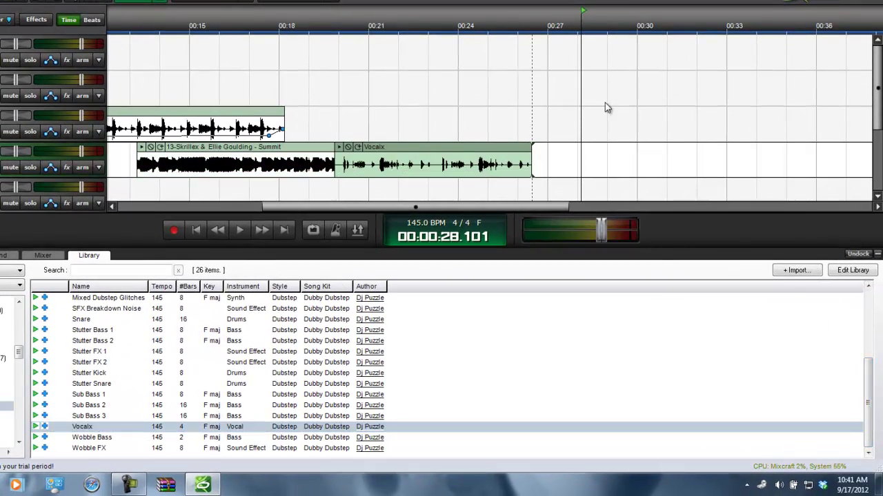
{"action": "left_click_drag", "start_coordinate": [464, 148], "coordinate": [497, 77]}
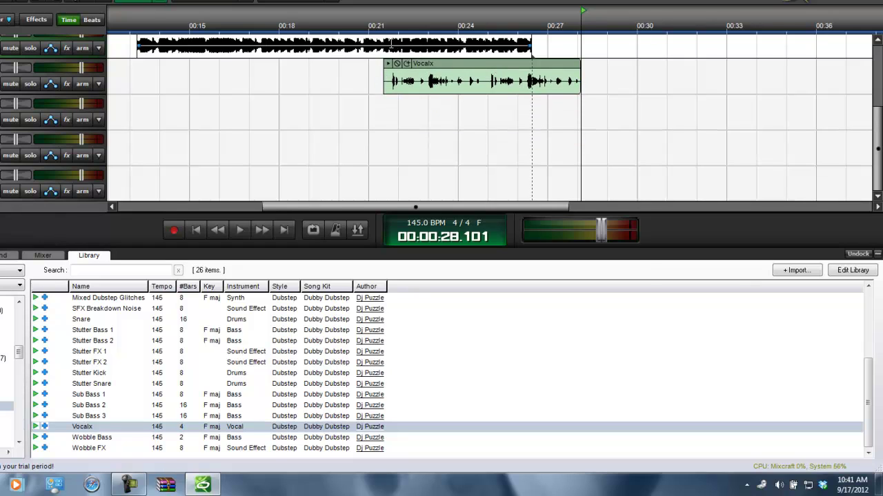
Lower the Summit clip's volume envelope from about 21.5 seconds and fade it out at the clip's end.
{"action": "left_click_drag", "start_coordinate": [381, 46], "coordinate": [384, 49]}
{"action": "left_click", "coordinate": [532, 47]}
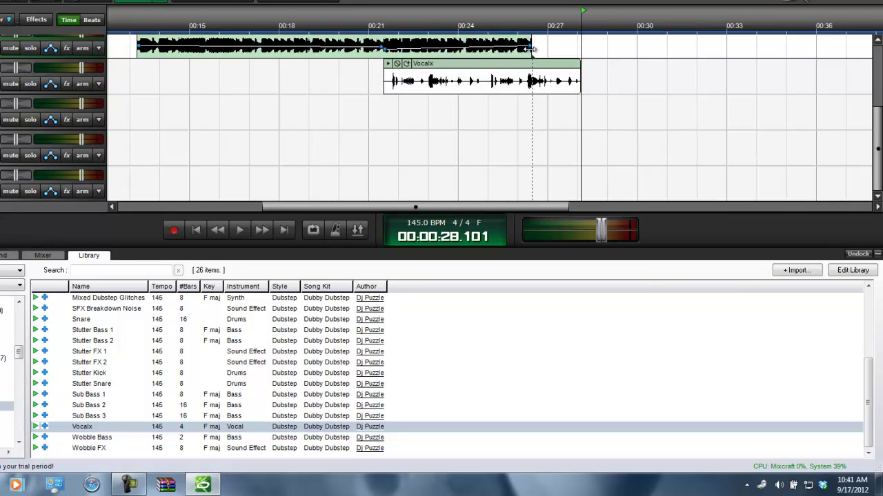
{"action": "left_click_drag", "start_coordinate": [526, 47], "coordinate": [530, 55]}
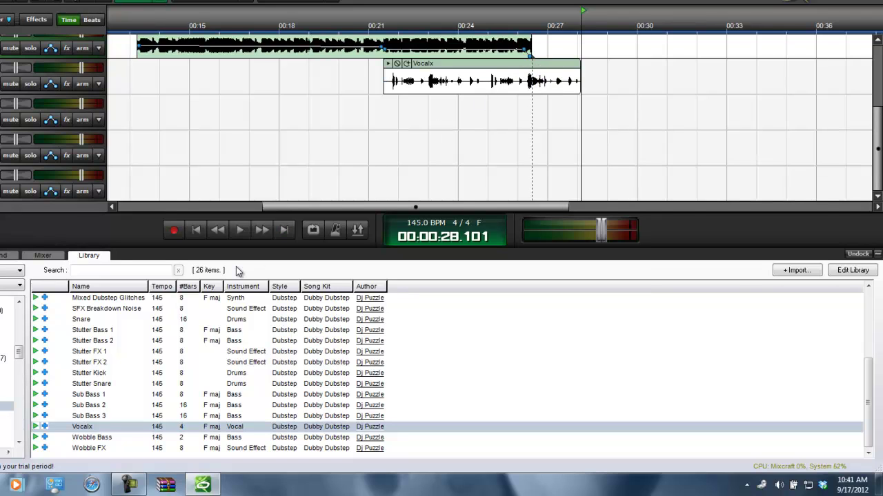
Preview the Wobble Bass loop and place it on track 6, starting at about 26.5 seconds.
{"action": "left_click", "coordinate": [36, 438]}
{"action": "mouse_move", "coordinate": [38, 442]}
{"action": "left_mouse_down"}
{"action": "mouse_move", "coordinate": [607, 62]}
{"action": "mouse_move", "coordinate": [599, 43]}
{"action": "mouse_move", "coordinate": [582, 120]}
{"action": "mouse_move", "coordinate": [565, 126]}
{"action": "mouse_move", "coordinate": [575, 118]}
{"action": "left_mouse_up"}
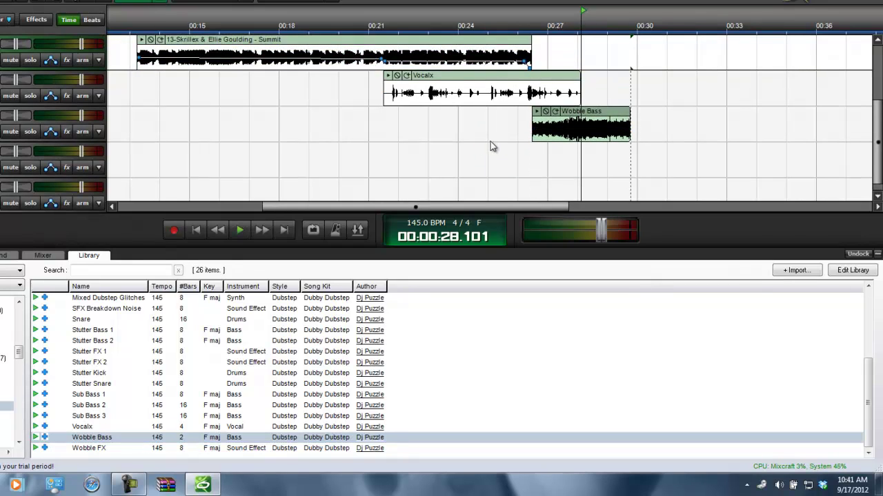
Play the whole arrangement from the beginning with the upper tracks in view.
{"action": "key", "text": "space"}
{"action": "key", "text": "space"}
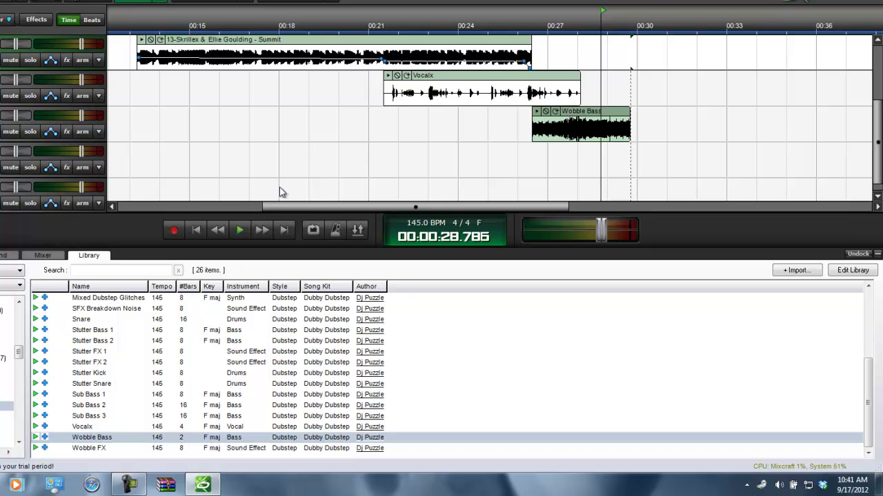
{"action": "left_click", "coordinate": [196, 230]}
{"action": "key", "text": "space"}
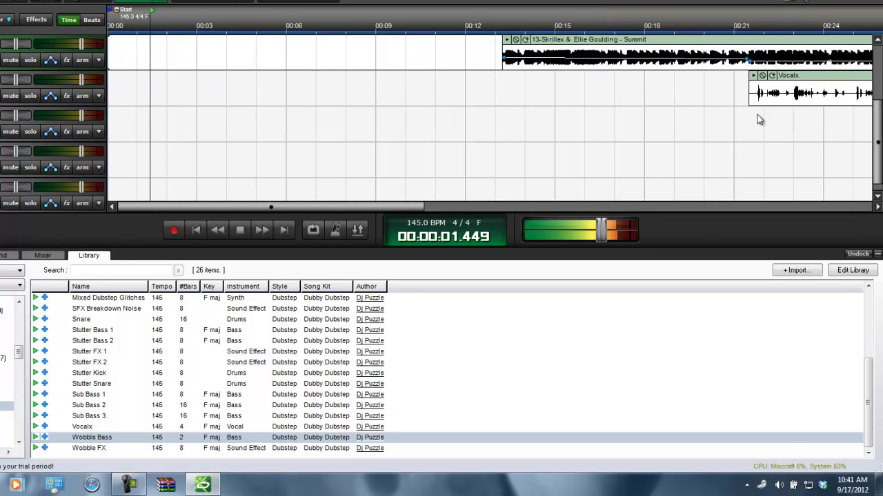
{"action": "left_click_drag", "start_coordinate": [876, 131], "coordinate": [879, 107]}
{"action": "scroll", "coordinate": [877, 107], "scroll_direction": "up", "scroll_amount": 1}
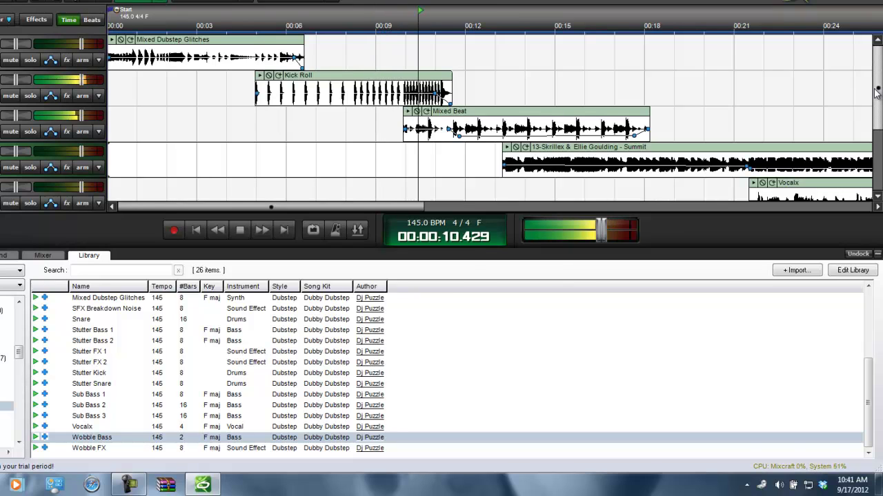
Follow the playback through the Summit, Vocalx and Wobble Bass clips and stop it at the end of Wobble Bass.
{"action": "left_click_drag", "start_coordinate": [333, 204], "coordinate": [388, 199]}
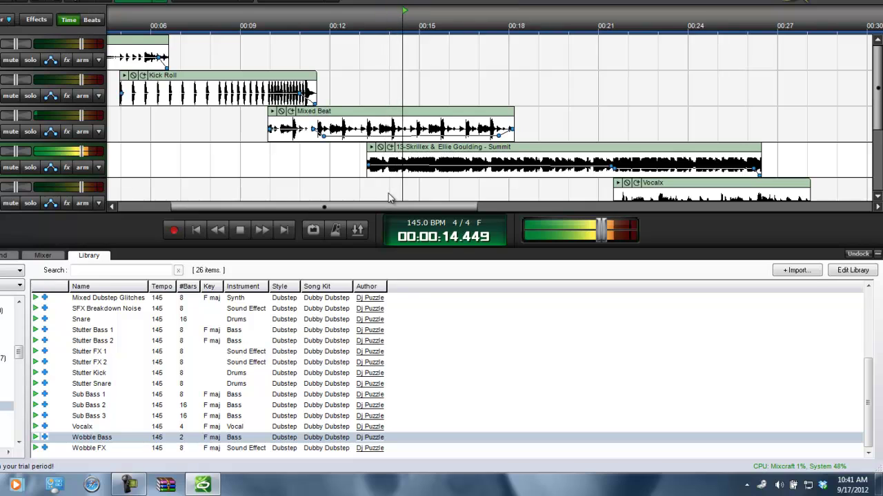
{"action": "left_click_drag", "start_coordinate": [878, 91], "coordinate": [877, 112]}
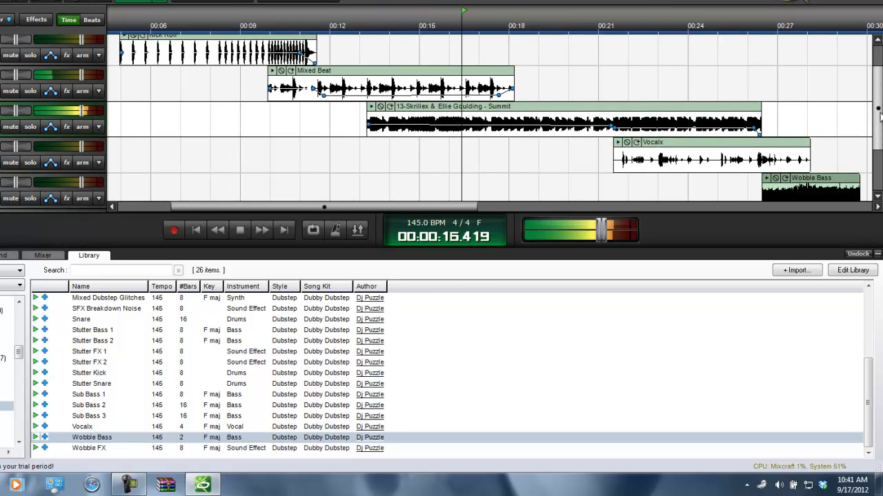
{"action": "left_click_drag", "start_coordinate": [470, 207], "coordinate": [536, 214]}
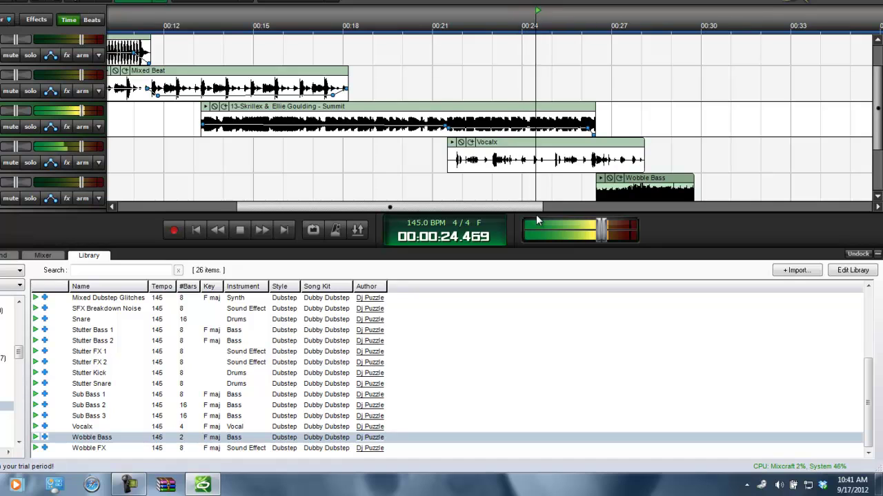
{"action": "left_click_drag", "start_coordinate": [536, 215], "coordinate": [568, 214]}
{"action": "left_click_drag", "start_coordinate": [877, 109], "coordinate": [878, 127]}
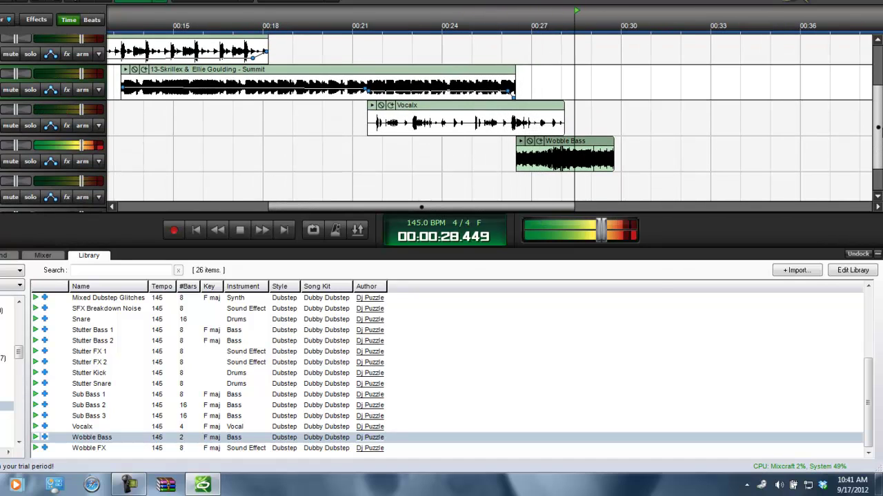
{"action": "key", "text": "space"}
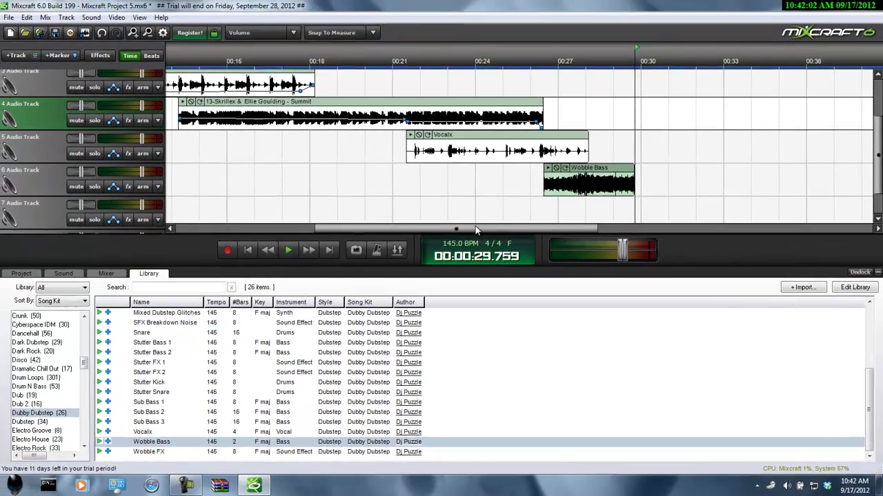
{"action": "left_click_drag", "start_coordinate": [444, 207], "coordinate": [750, 190]}
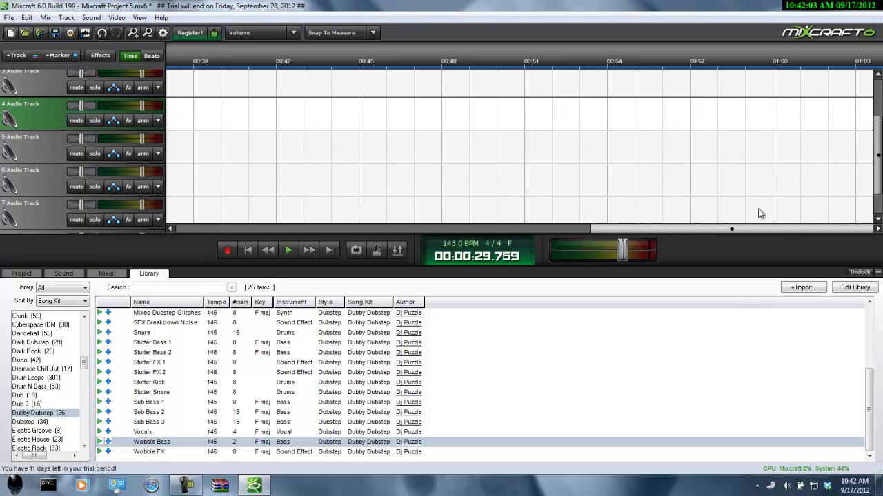
{"action": "scroll", "coordinate": [759, 214], "scroll_direction": "left", "scroll_amount": 5}
Switch to the desktop's Back up dubstep folder, listen to FINISHDUPSTEPSONGS.mp3 in the media player and close the player.
{"action": "left_click", "coordinate": [819, 6]}
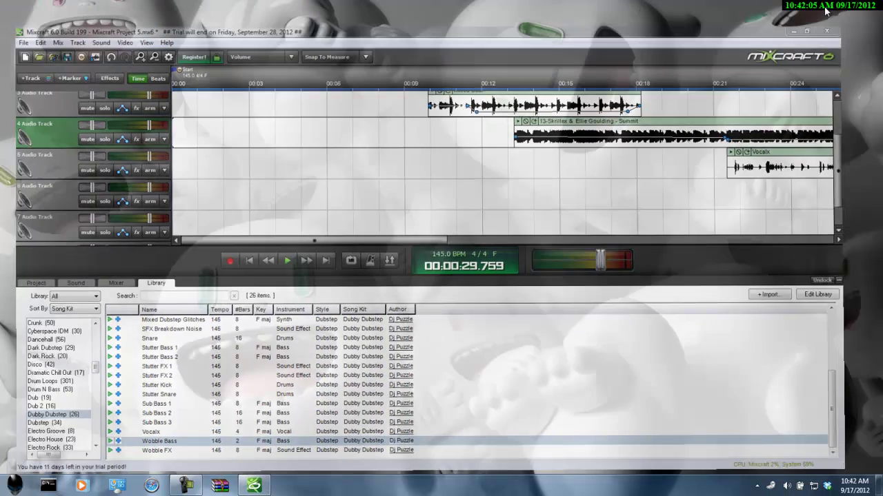
{"action": "double_click", "coordinate": [207, 153]}
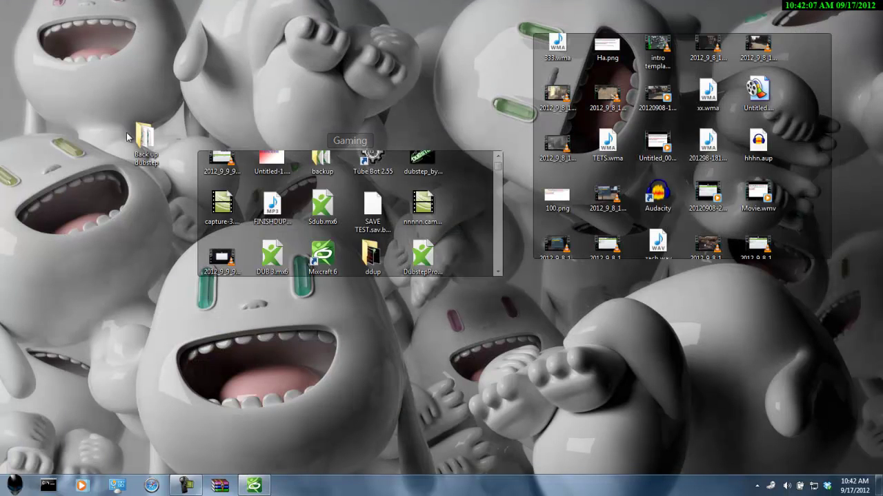
{"action": "double_click", "coordinate": [141, 142]}
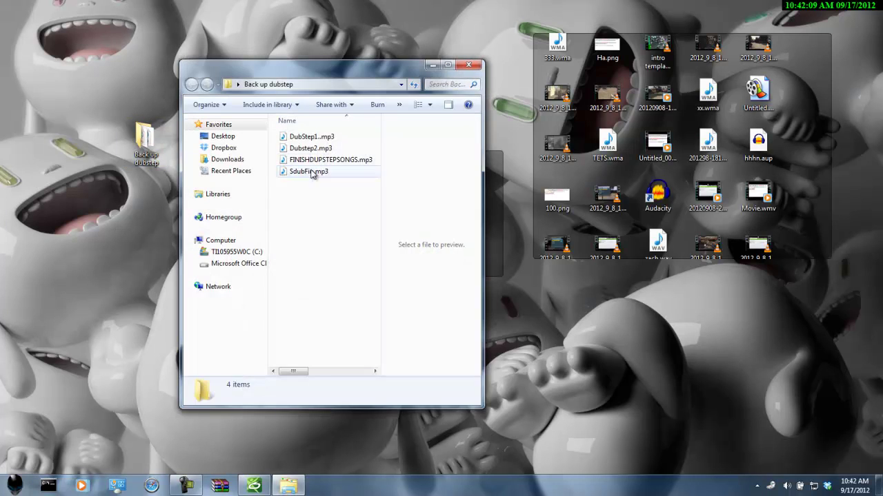
{"action": "double_click", "coordinate": [307, 163]}
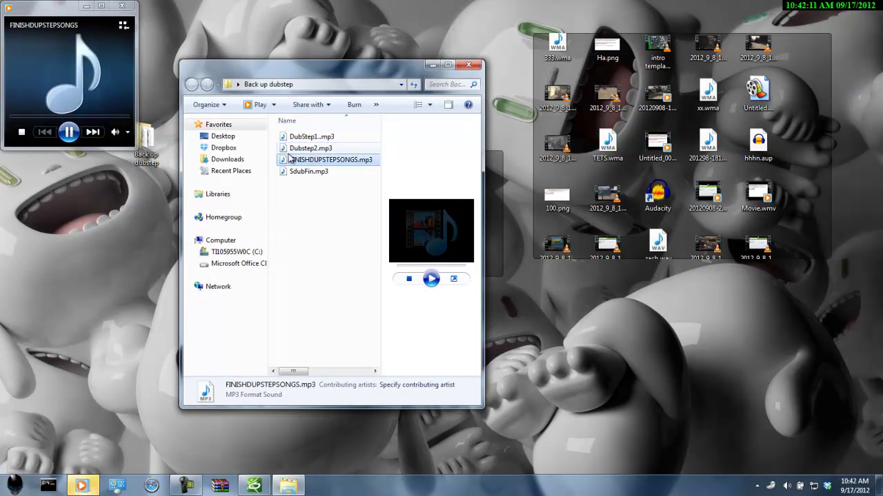
{"action": "left_click", "coordinate": [125, 135]}
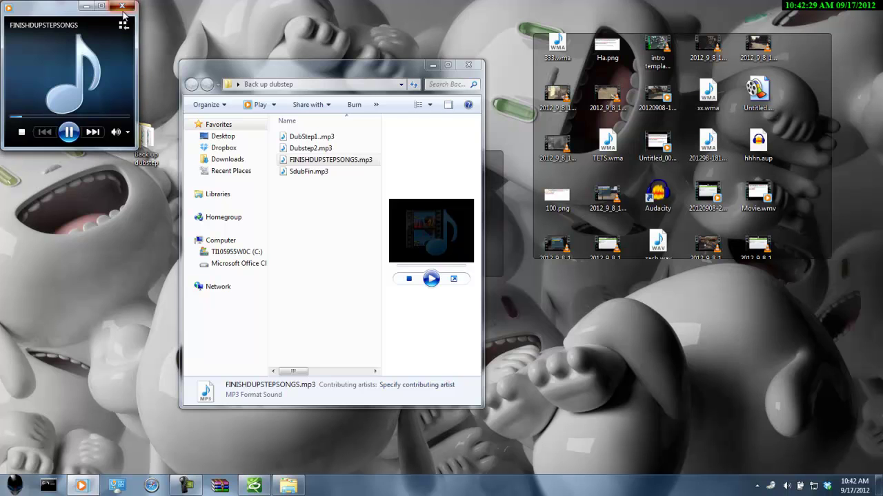
{"action": "left_click", "coordinate": [123, 7]}
Play Dubstep2.mp3 from the Back up dubstep folder, listen to part of it and close the player.
{"action": "double_click", "coordinate": [322, 150]}
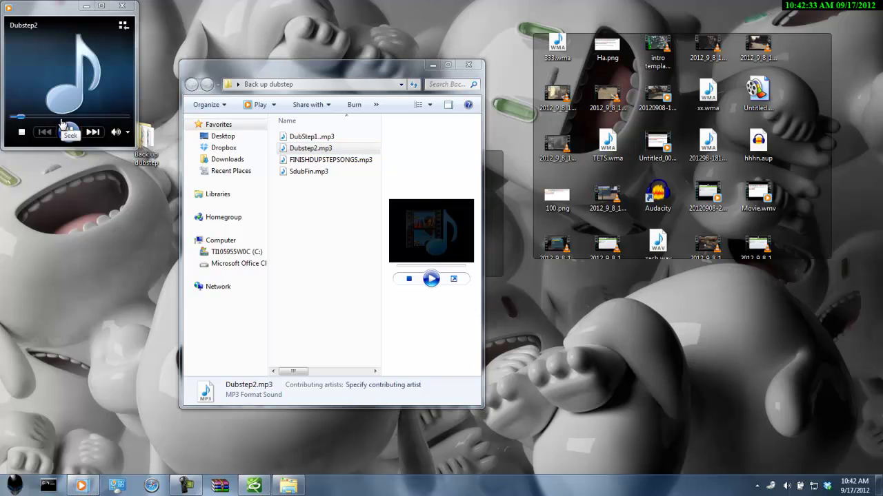
{"action": "mouse_move", "coordinate": [117, 133]}
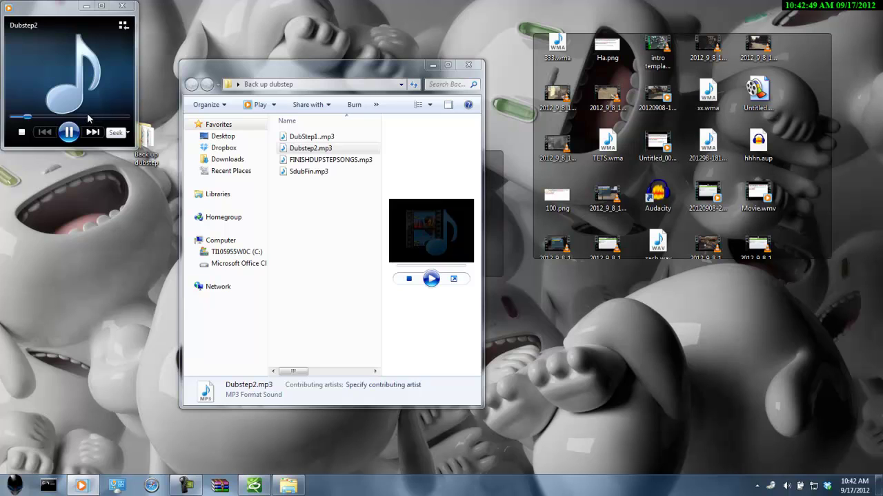
{"action": "left_click", "coordinate": [123, 9]}
Return to Mixcraft and look over the project's save and mix-down options without choosing any.
{"action": "left_click", "coordinate": [254, 486]}
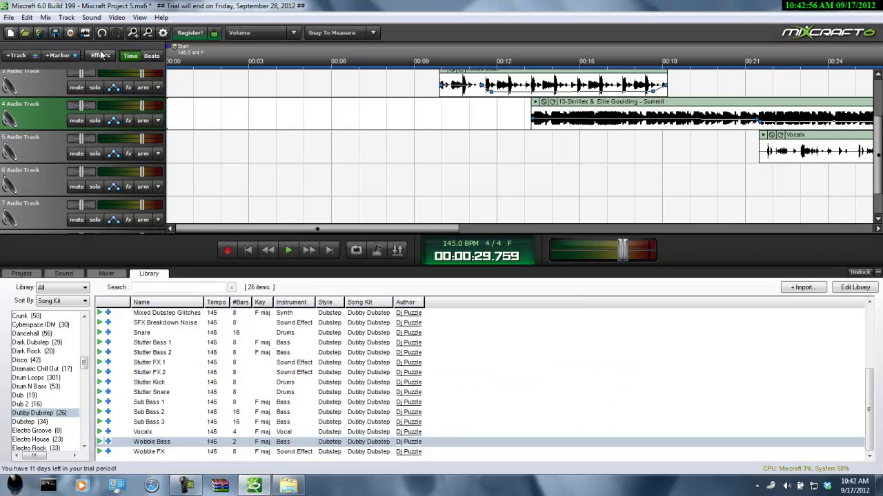
{"action": "left_click", "coordinate": [9, 17]}
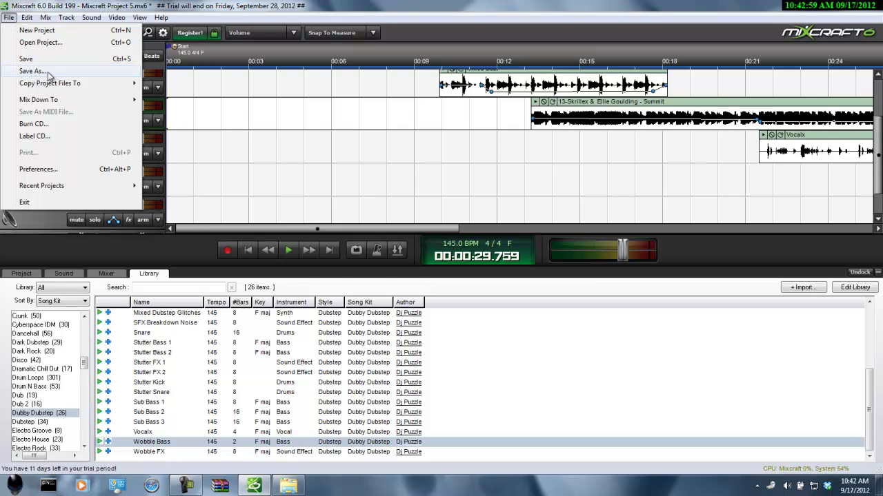
{"action": "mouse_move", "coordinate": [63, 98]}
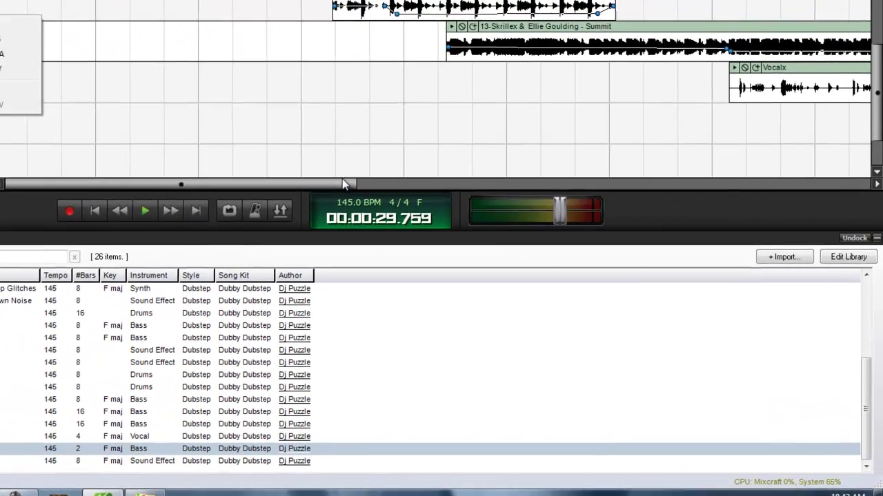
{"action": "left_click", "coordinate": [394, 179]}
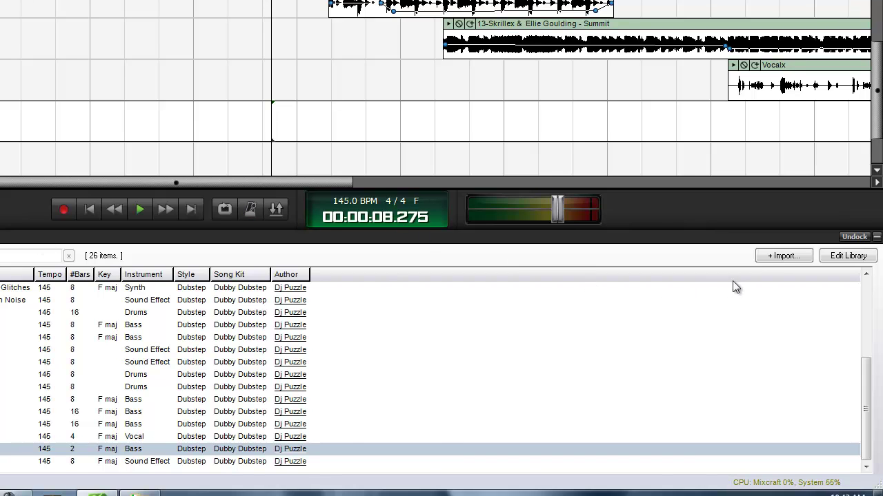
Examine the library's sound import options, including source, file types and song kit, and close them without importing.
{"action": "left_click", "coordinate": [765, 258]}
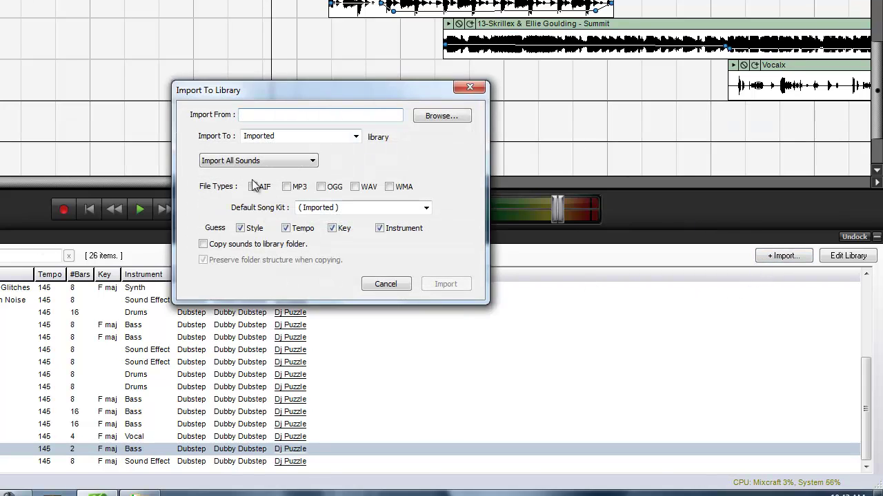
{"action": "left_click", "coordinate": [462, 90]}
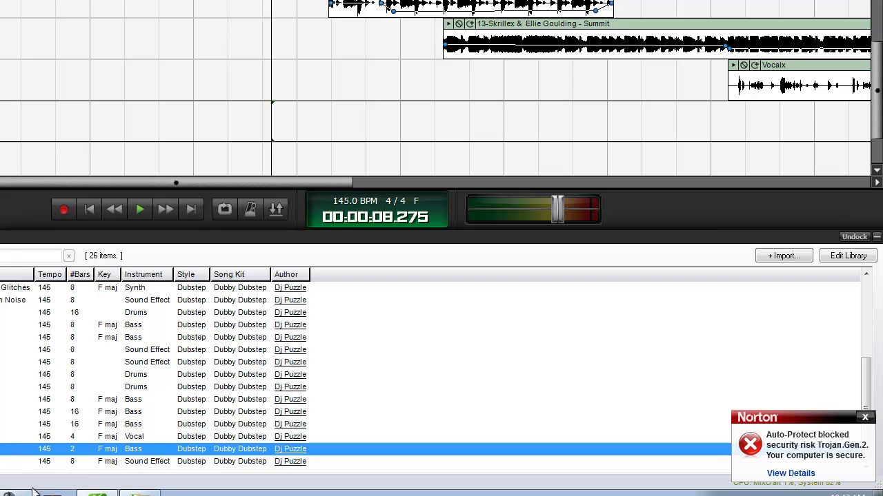
{"action": "left_click", "coordinate": [52, 494]}
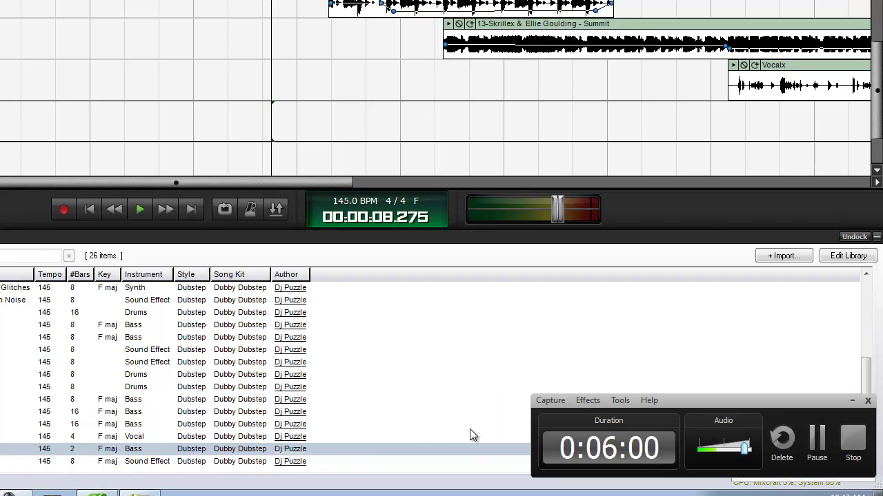